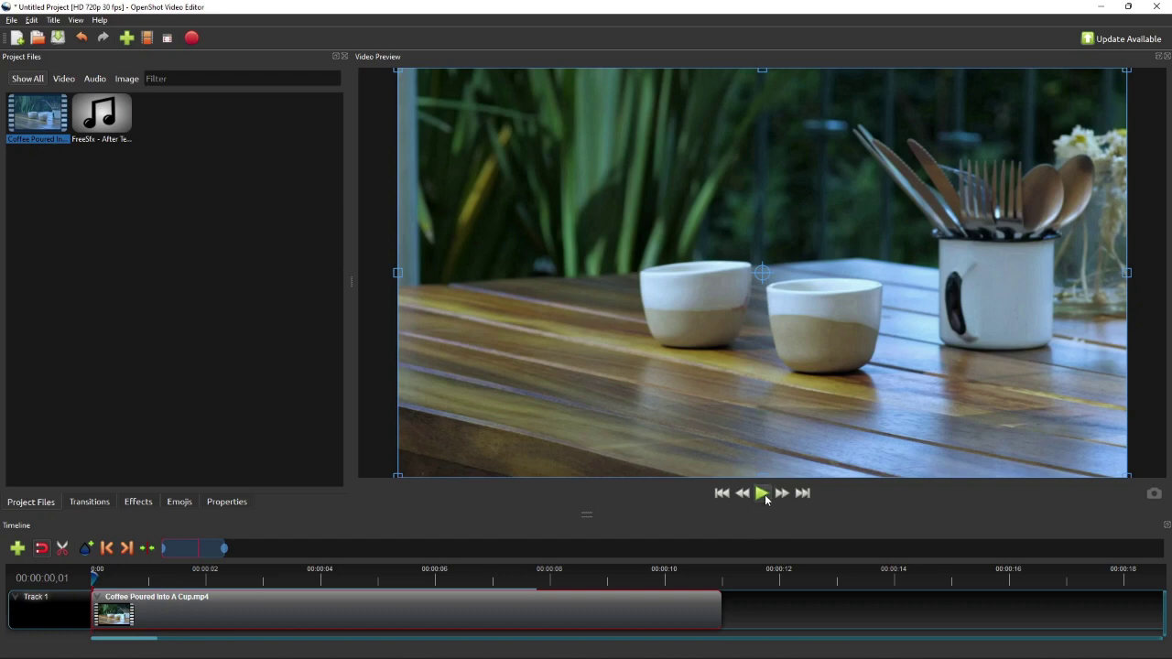
# Step: Preview the coffee clip, then play the Demo video through in Windows Media Player
pyautogui.click(763, 495)
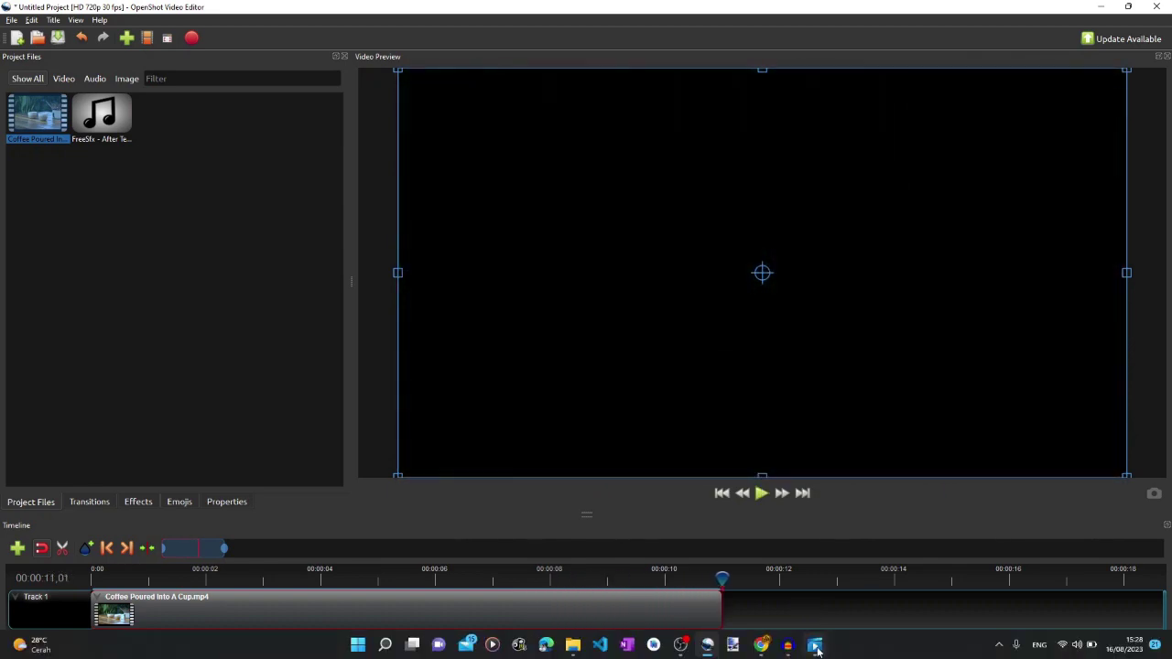
pyautogui.click(815, 654)
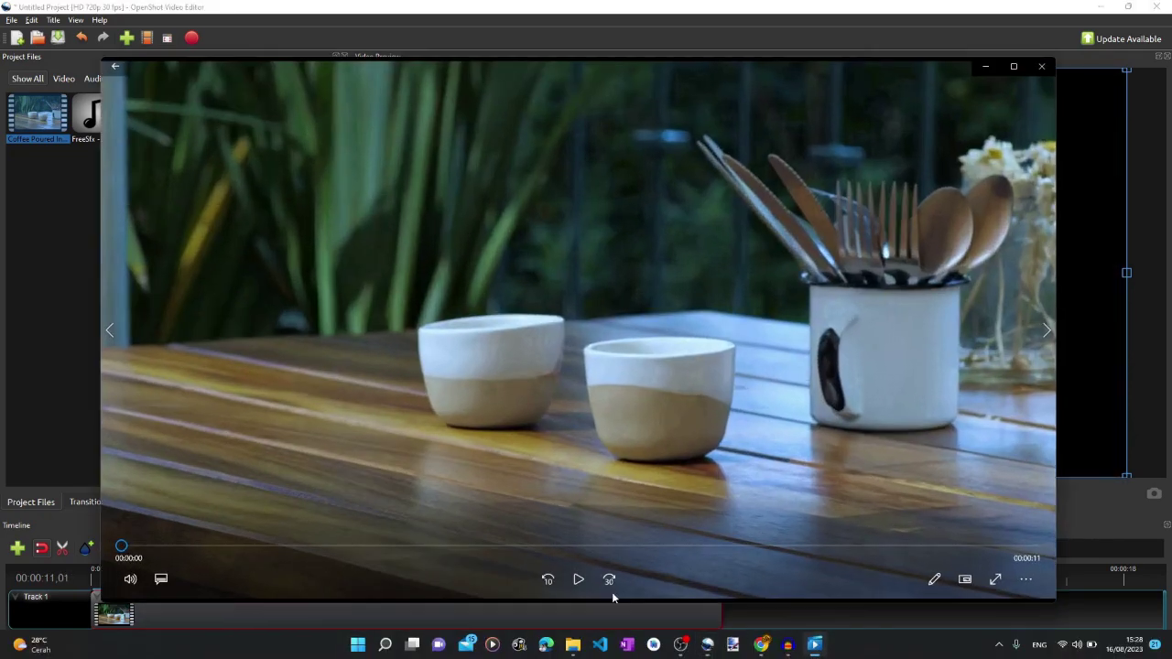
pyautogui.click(580, 579)
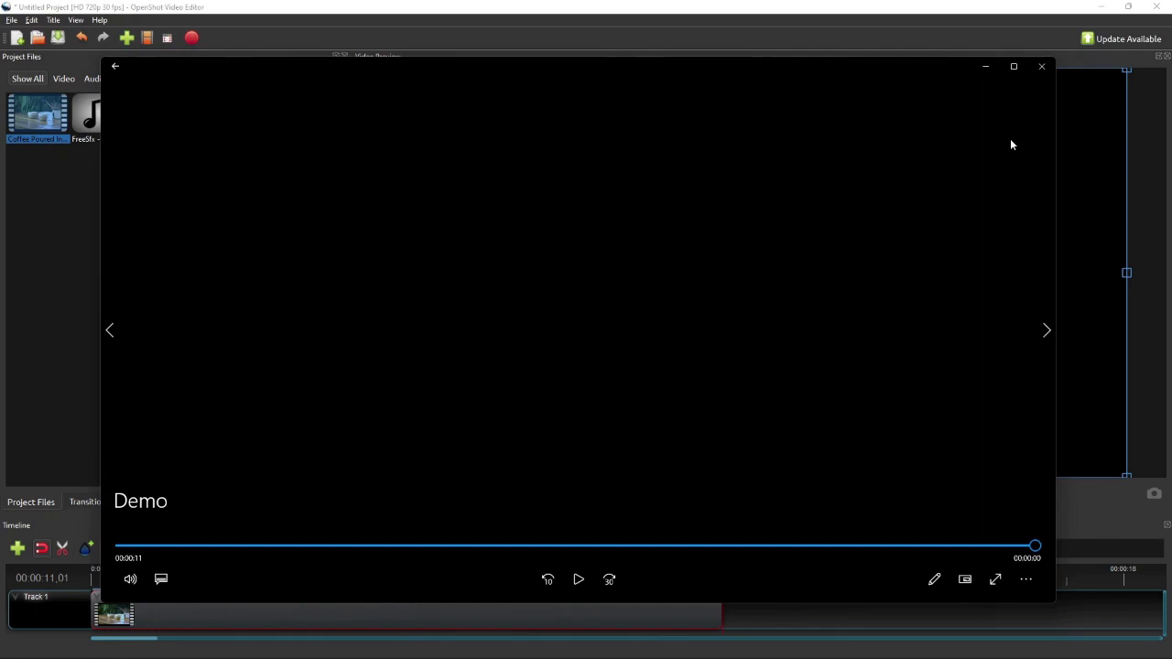
pyautogui.click(985, 68)
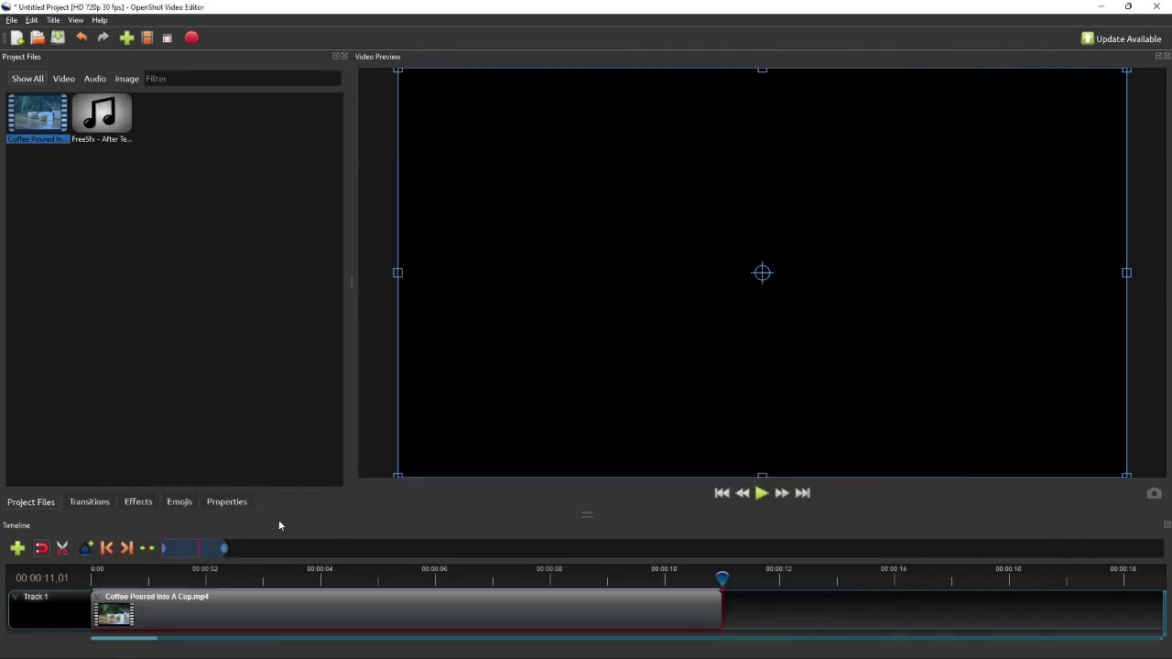
pyautogui.click(239, 579)
pyautogui.click(105, 549)
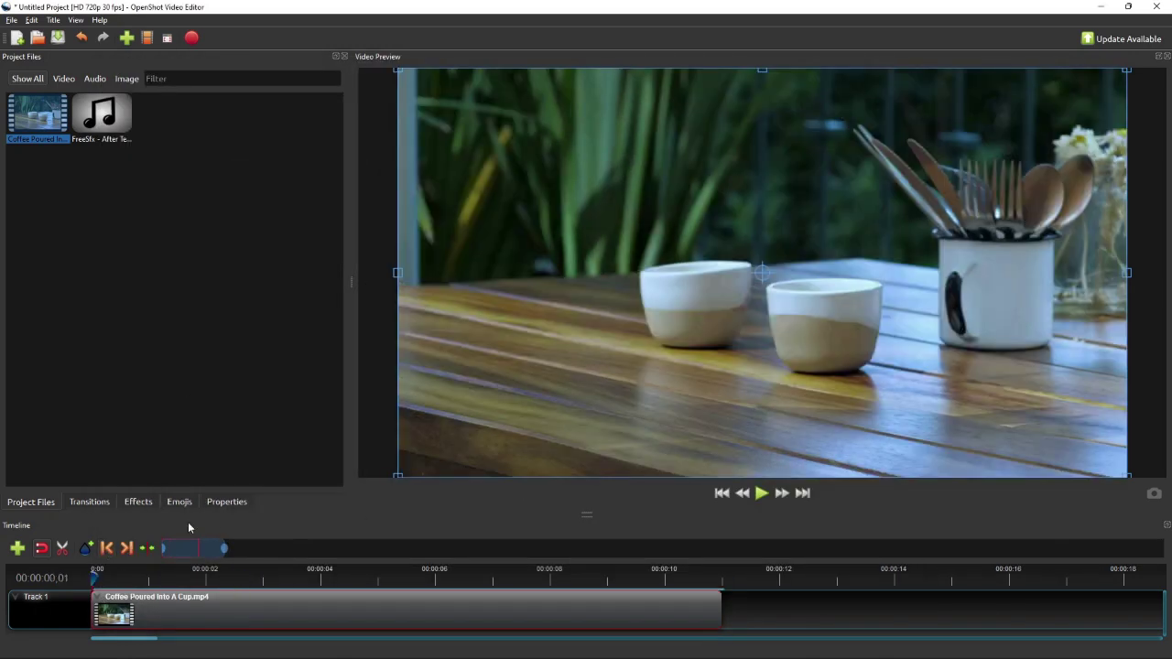
pyautogui.rightClick(37, 119)
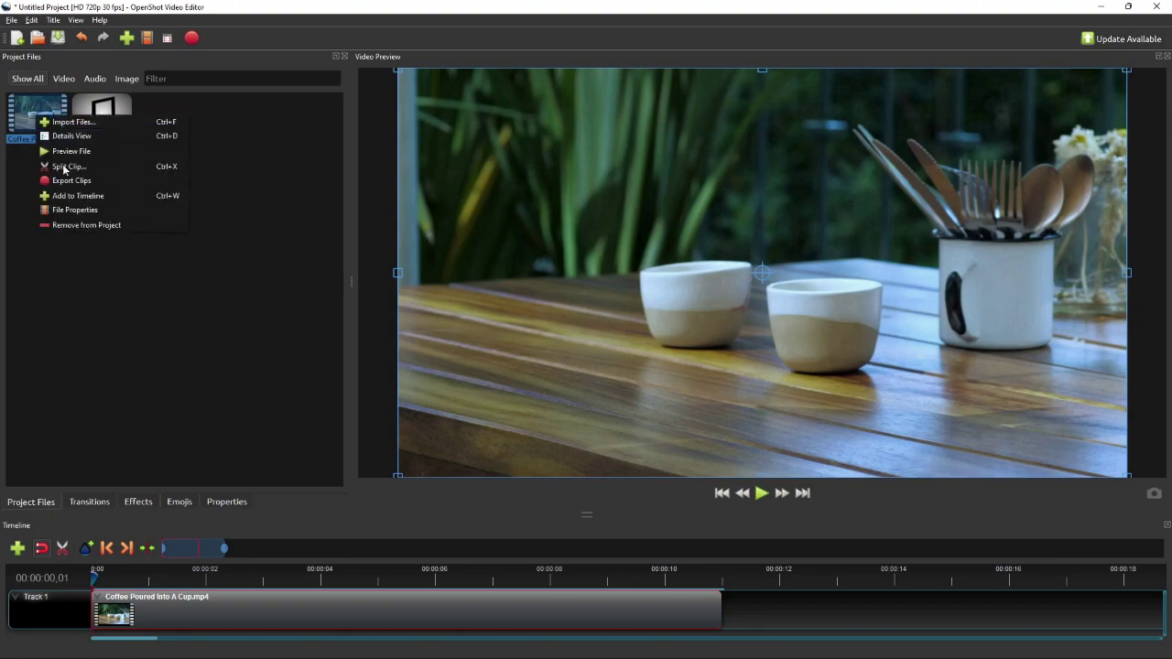
pyautogui.click(66, 211)
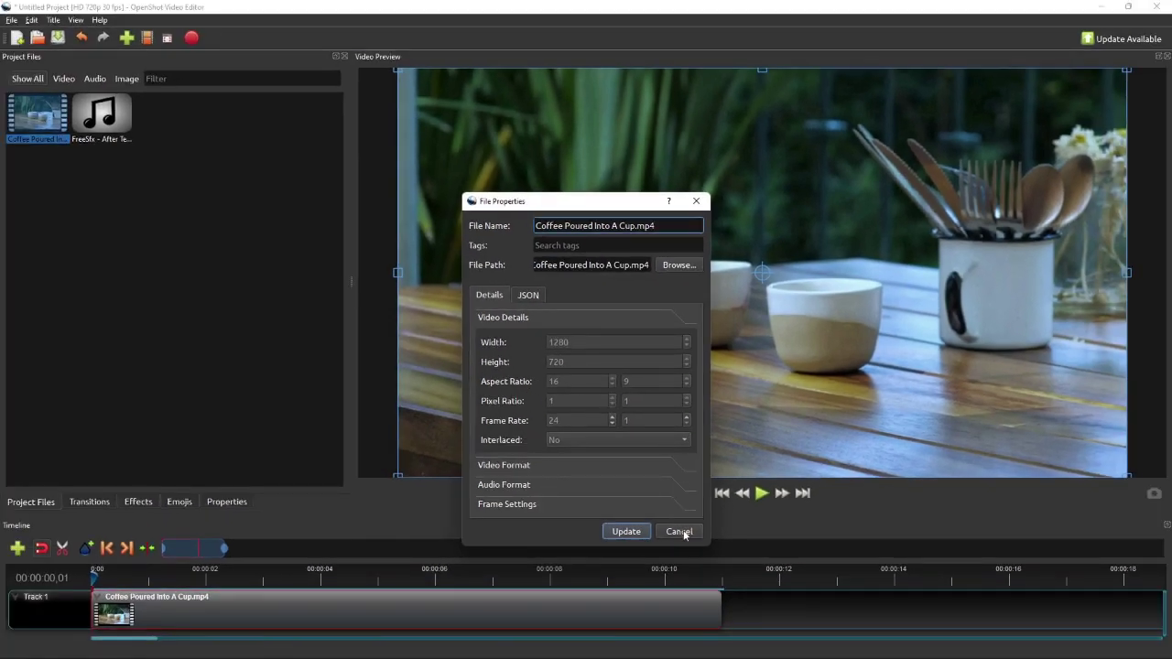
pyautogui.click(683, 531)
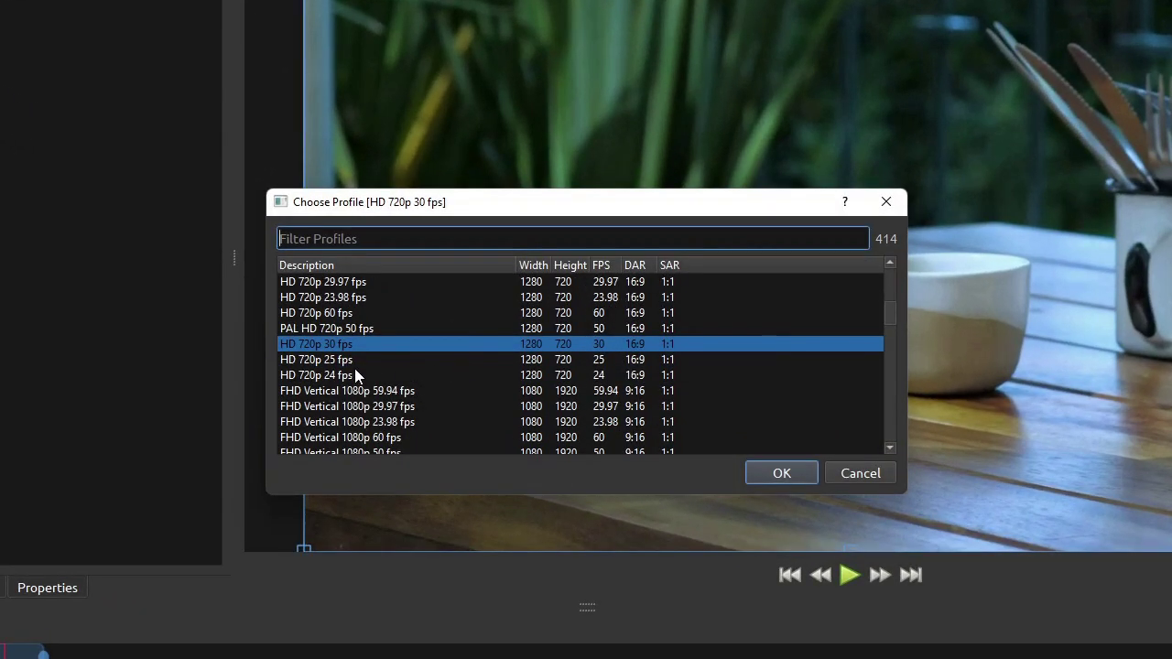
# Step: Switch the project profile to HD 720p 24 fps to match the clip
pyautogui.click(327, 377)
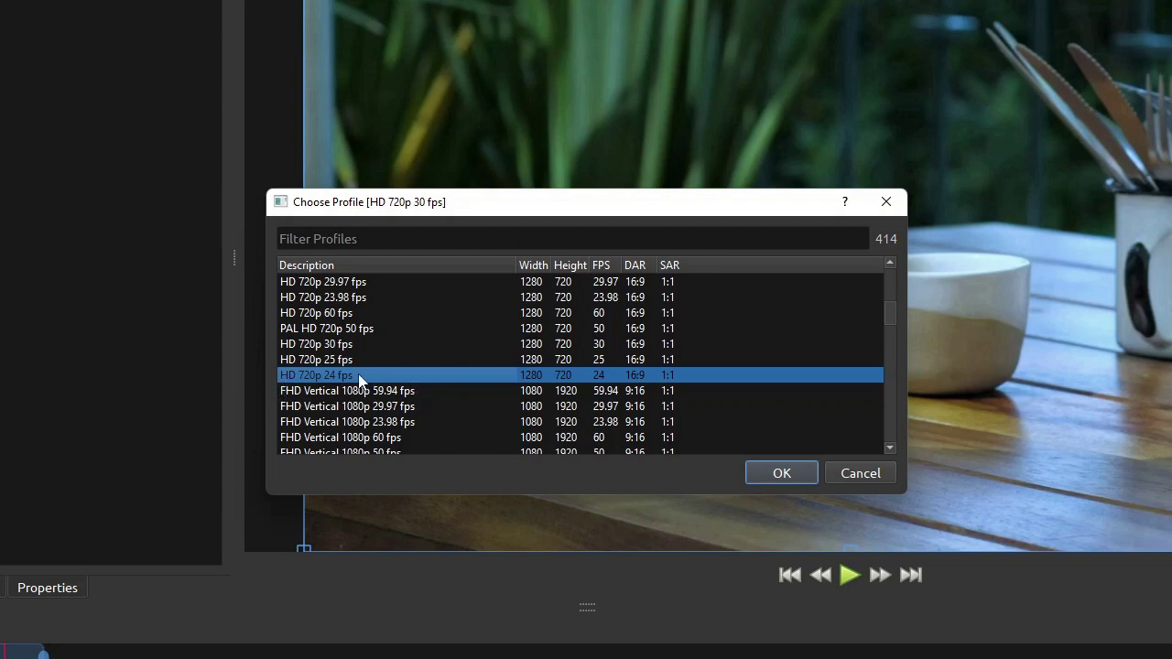
pyautogui.click(759, 475)
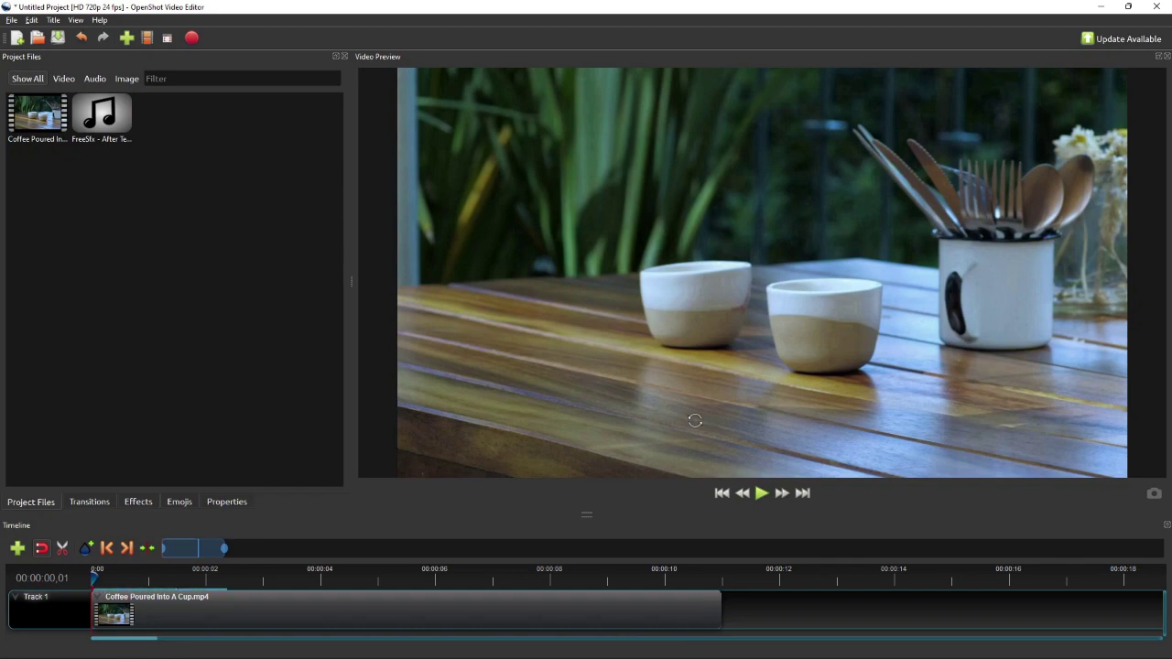
# Step: Mute the coffee clip on Track 1 with an entire-clip volume Level of 0%
pyautogui.click(292, 611)
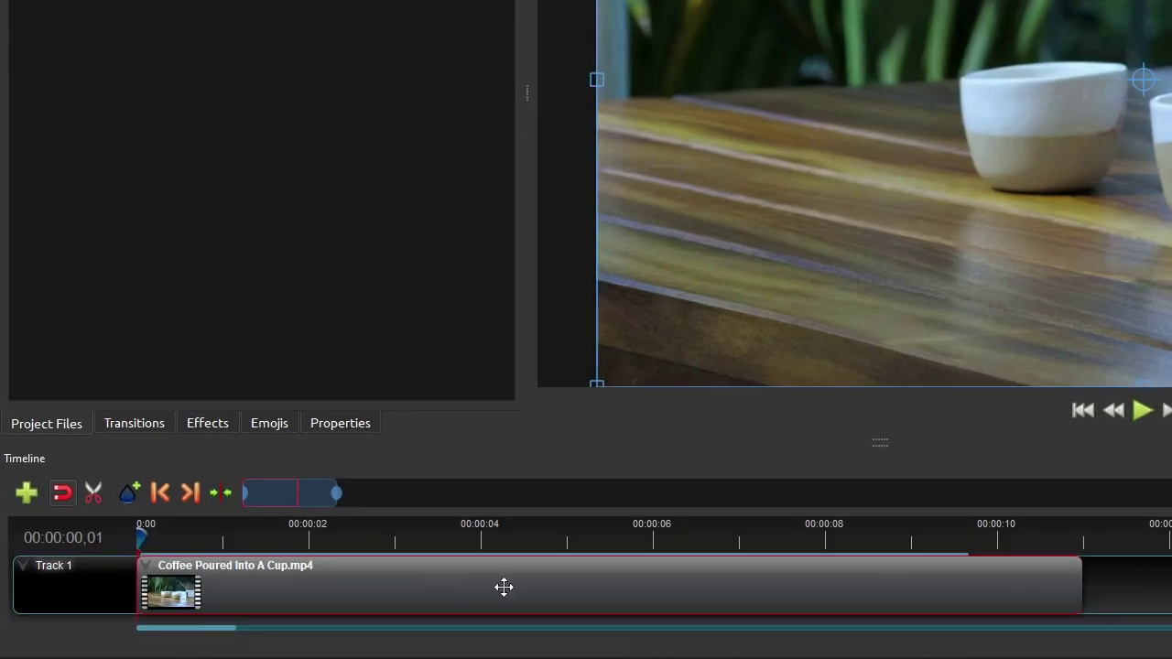
pyautogui.rightClick(503, 586)
pyautogui.moveTo(611, 446)
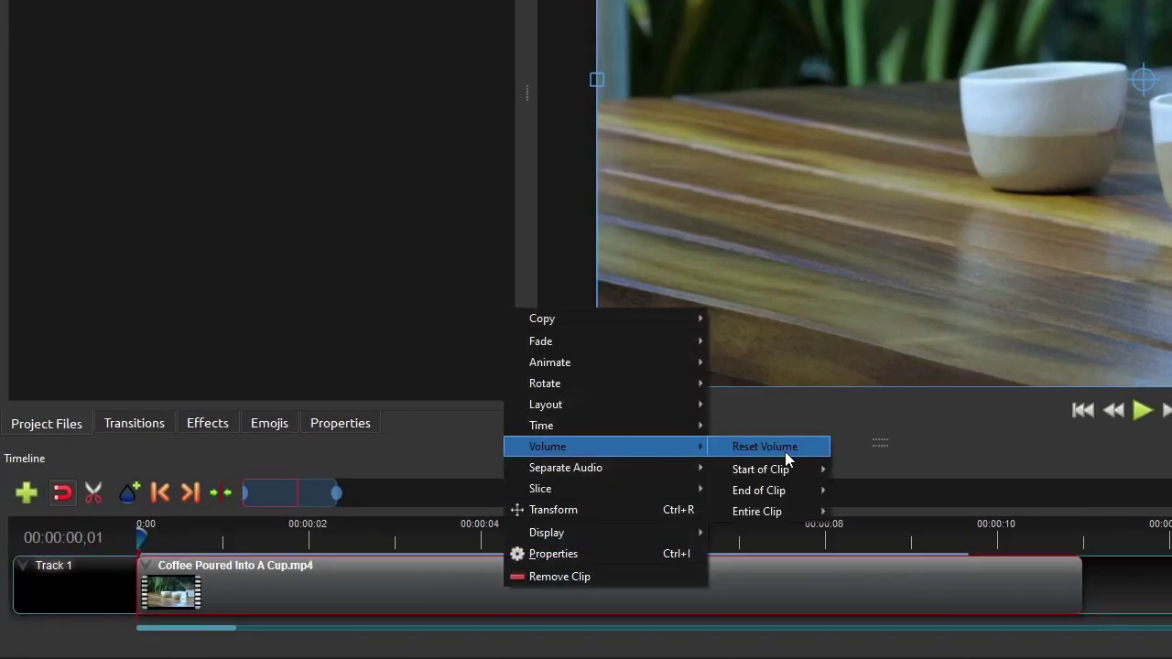
pyautogui.moveTo(792, 515)
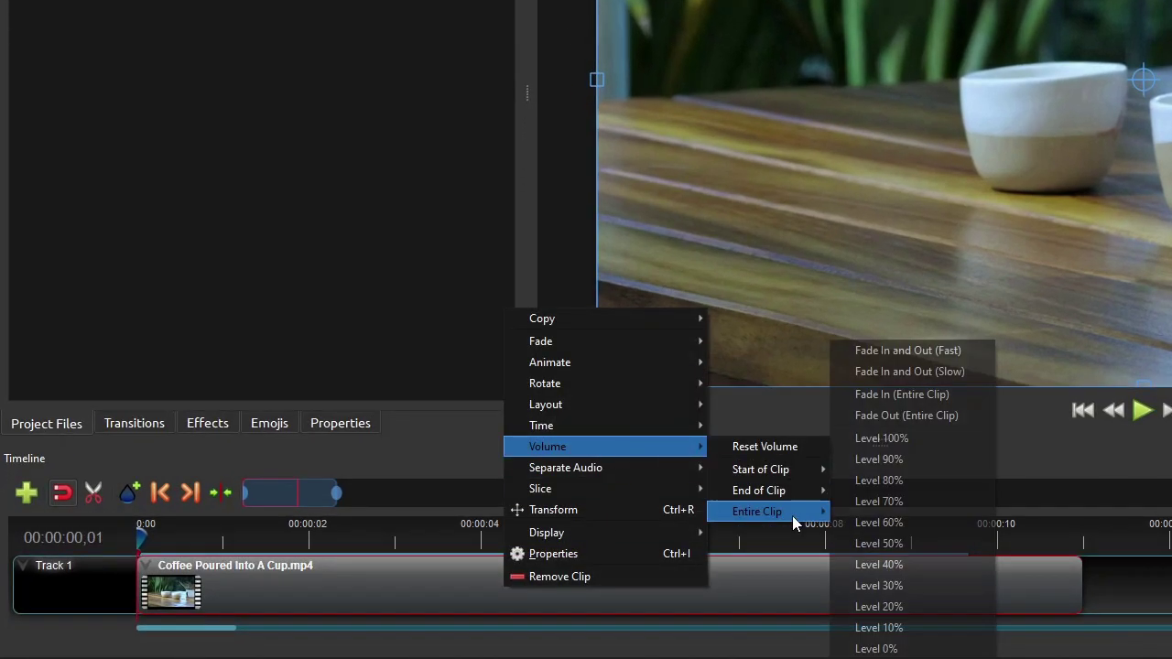
pyautogui.click(947, 649)
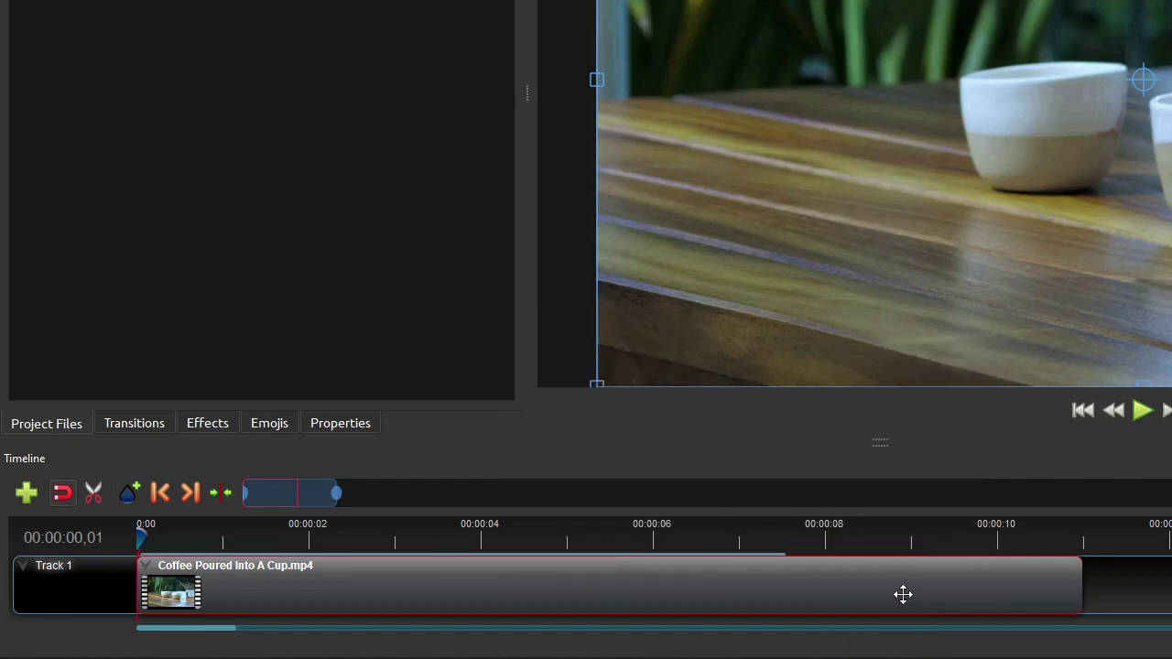
# Step: Reset the coffee clip's volume to its original level
pyautogui.rightClick(813, 591)
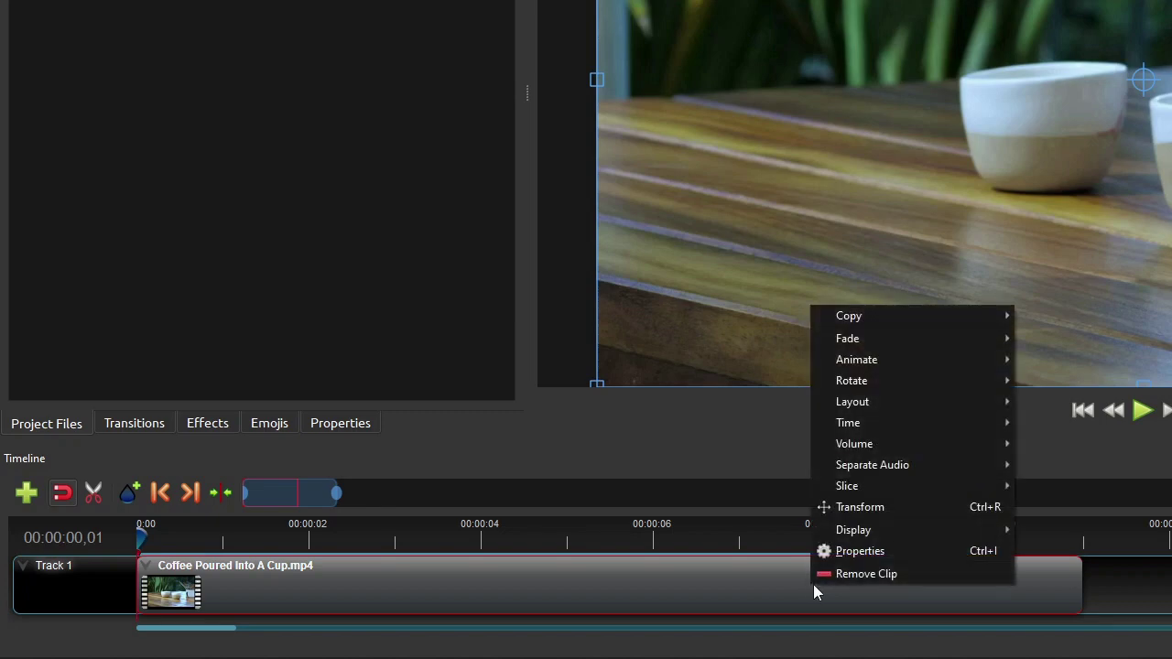
pyautogui.moveTo(961, 443)
pyautogui.click(1039, 447)
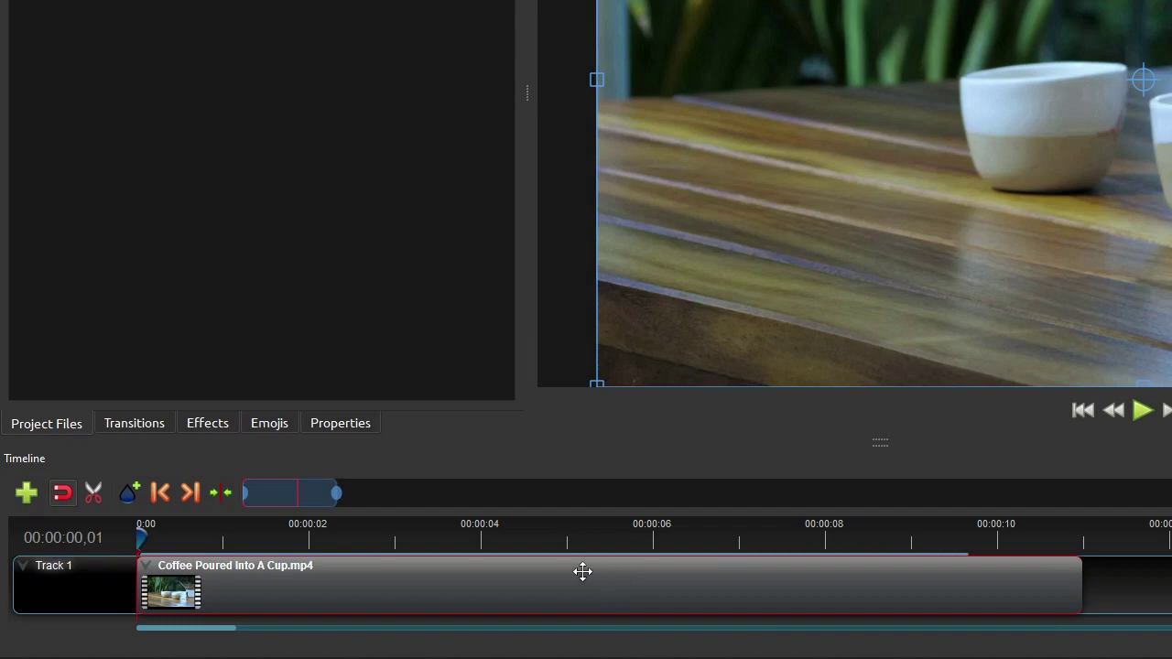
# Step: Add a new track below Track 1 and enlarge the timeline area
pyautogui.rightClick(62, 579)
pyautogui.click(160, 509)
pyautogui.moveTo(882, 442); pyautogui.dragTo(887, 374)
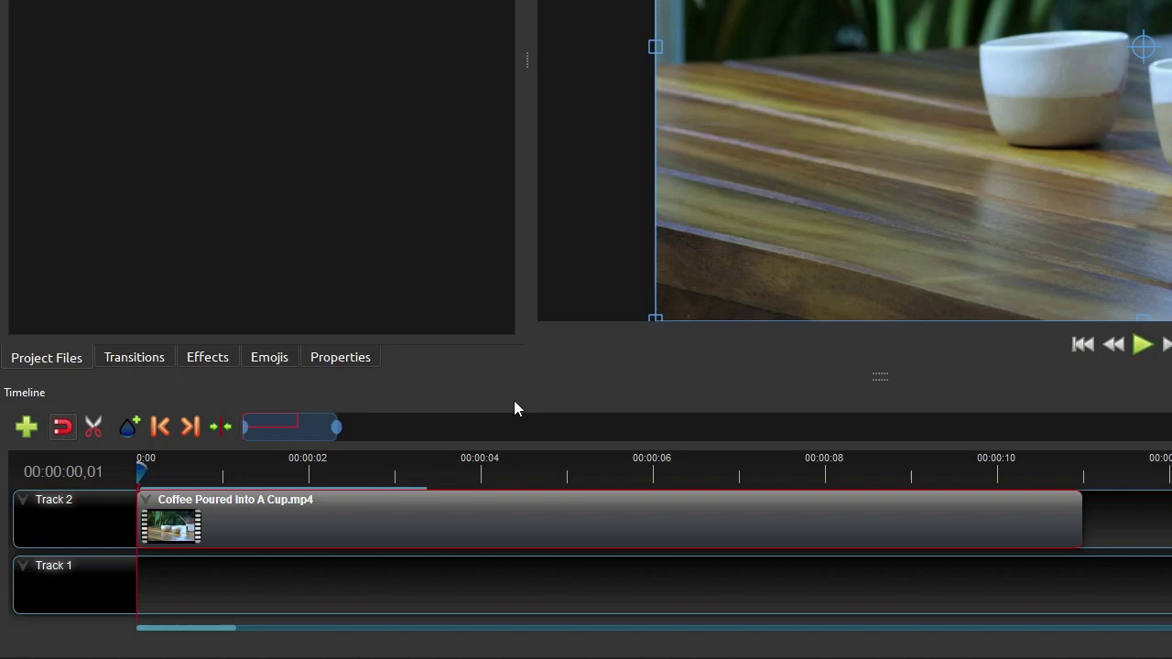
# Step: Separate the coffee clip's audio as a single clip and delete that audio clip
pyautogui.rightClick(378, 518)
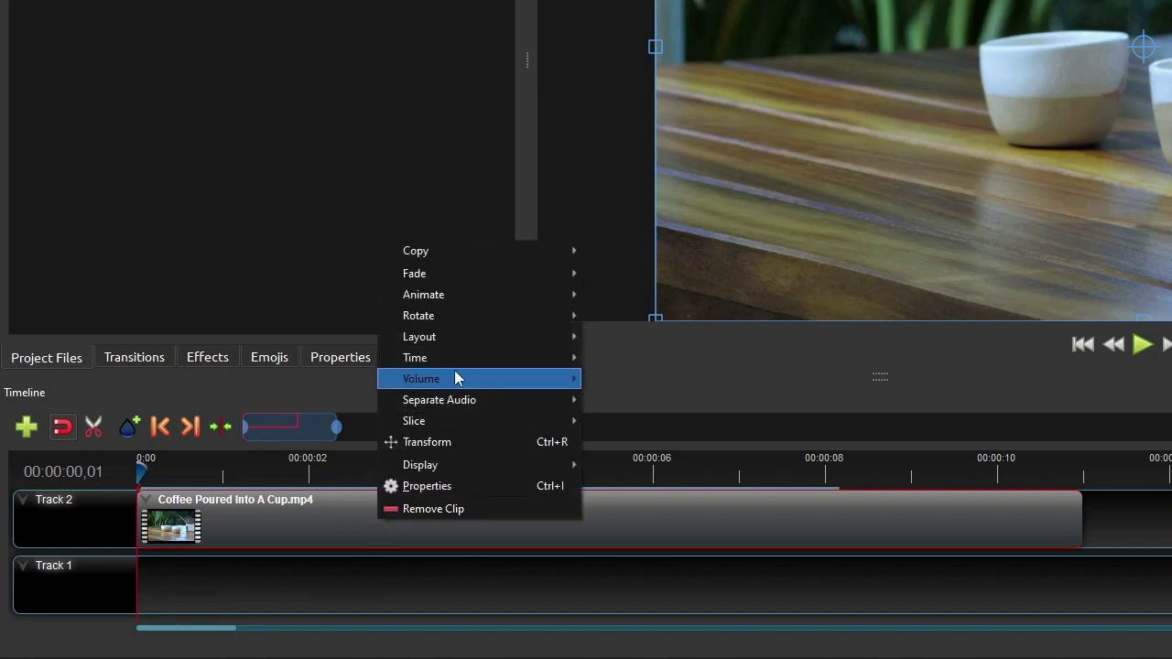
pyautogui.moveTo(453, 400)
pyautogui.click(626, 400)
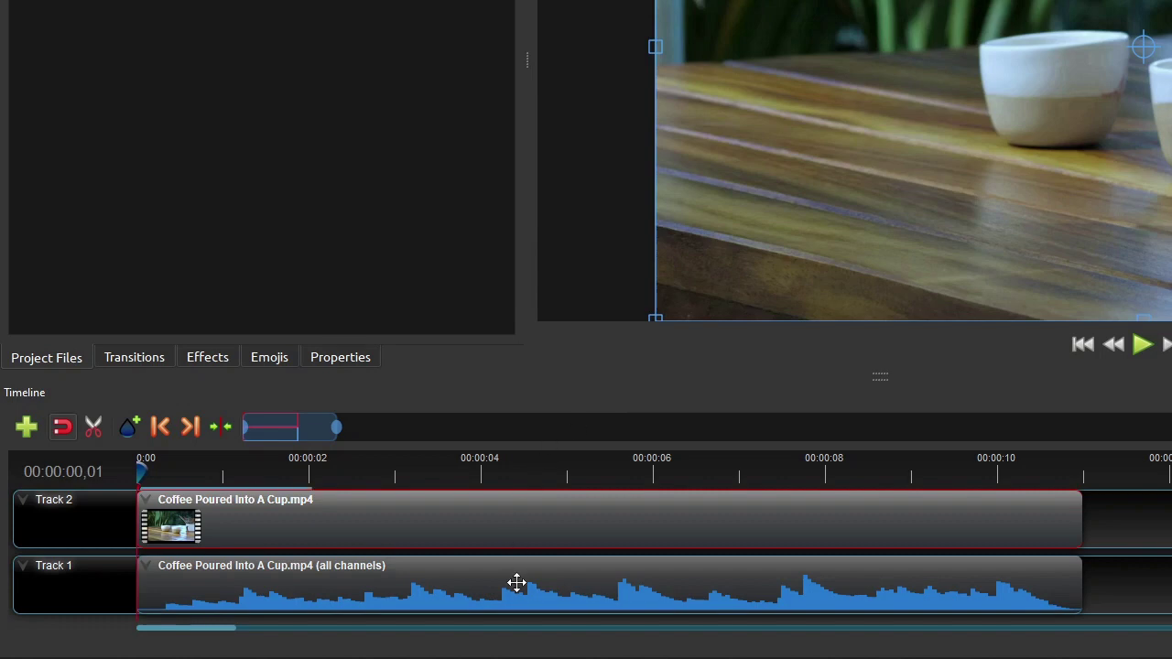
pyautogui.click(516, 583)
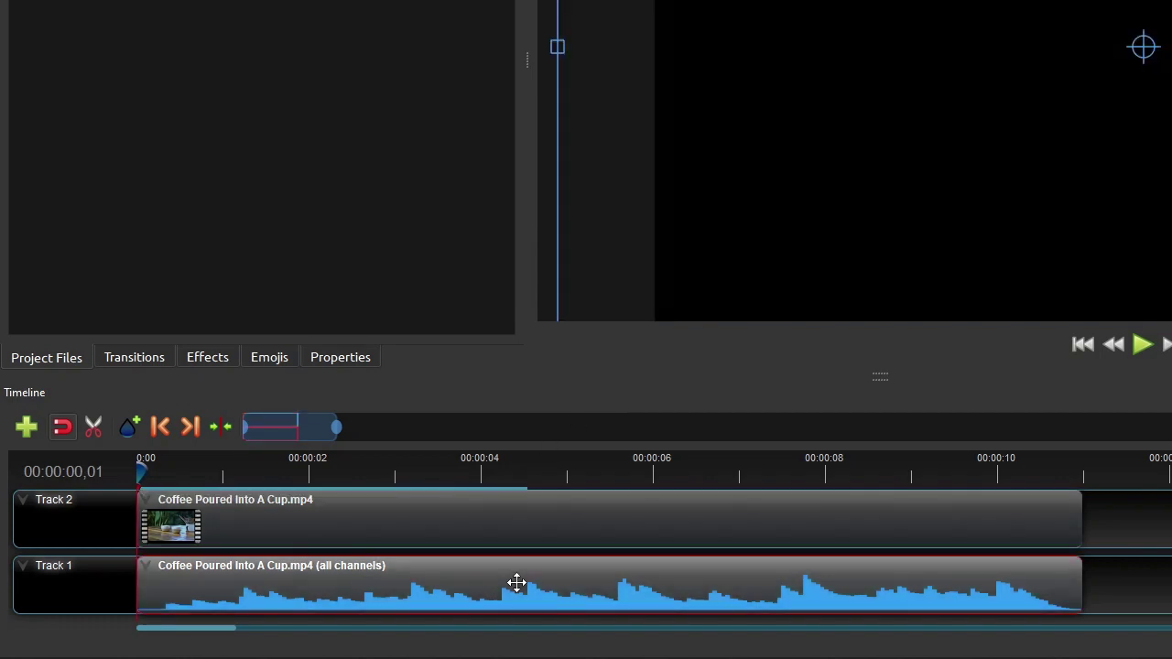
pyautogui.click(434, 514)
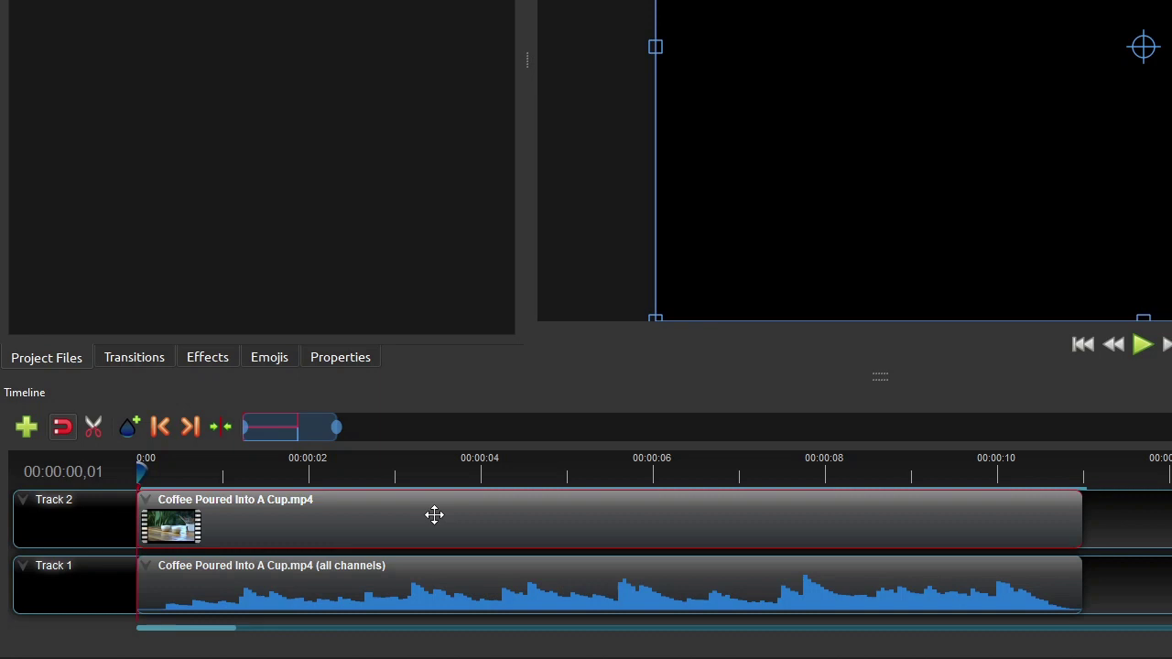
pyautogui.rightClick(413, 596)
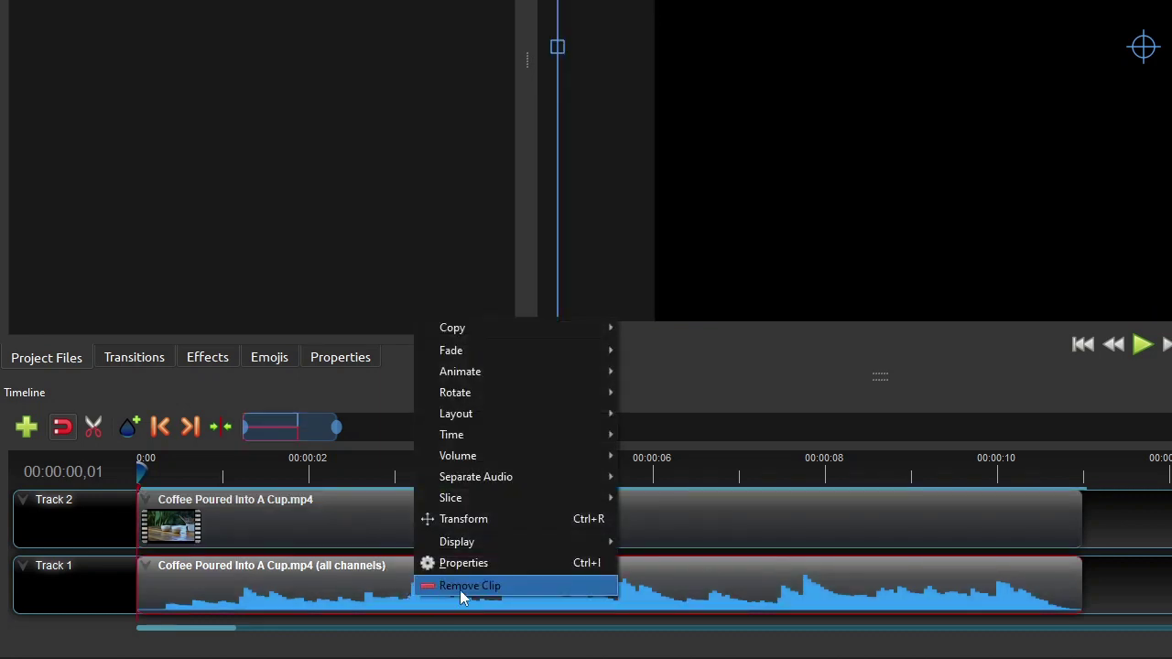
pyautogui.click(513, 584)
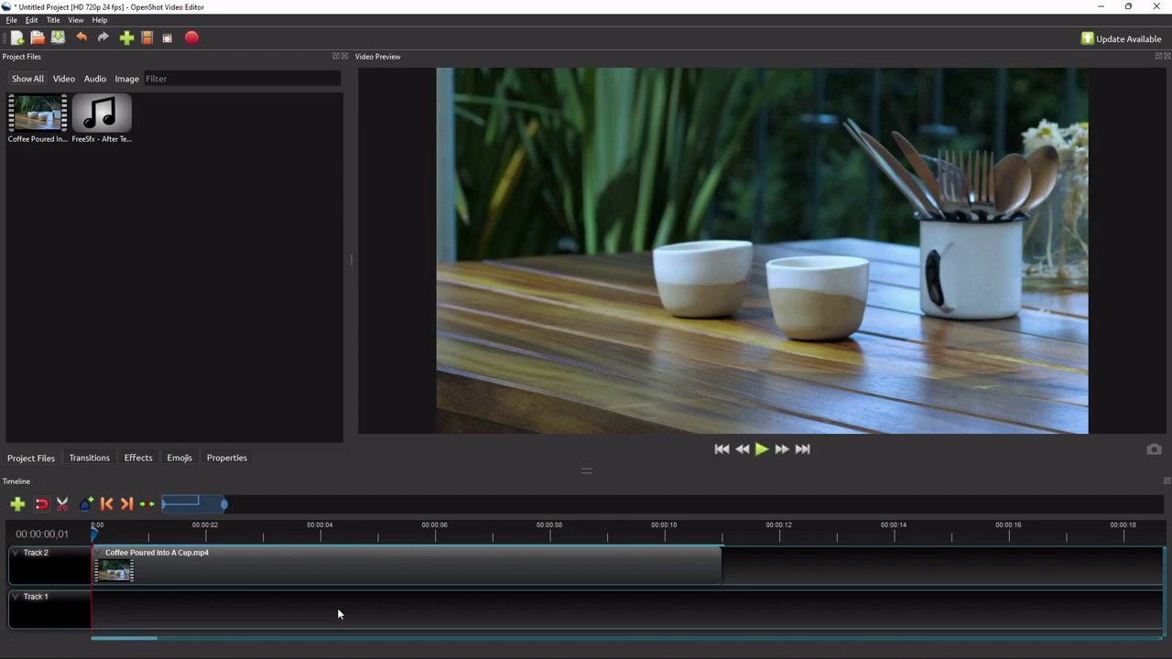
# Step: Position the playhead at 00:00:08,17, where coffee pours into the cup
pyautogui.click(246, 529)
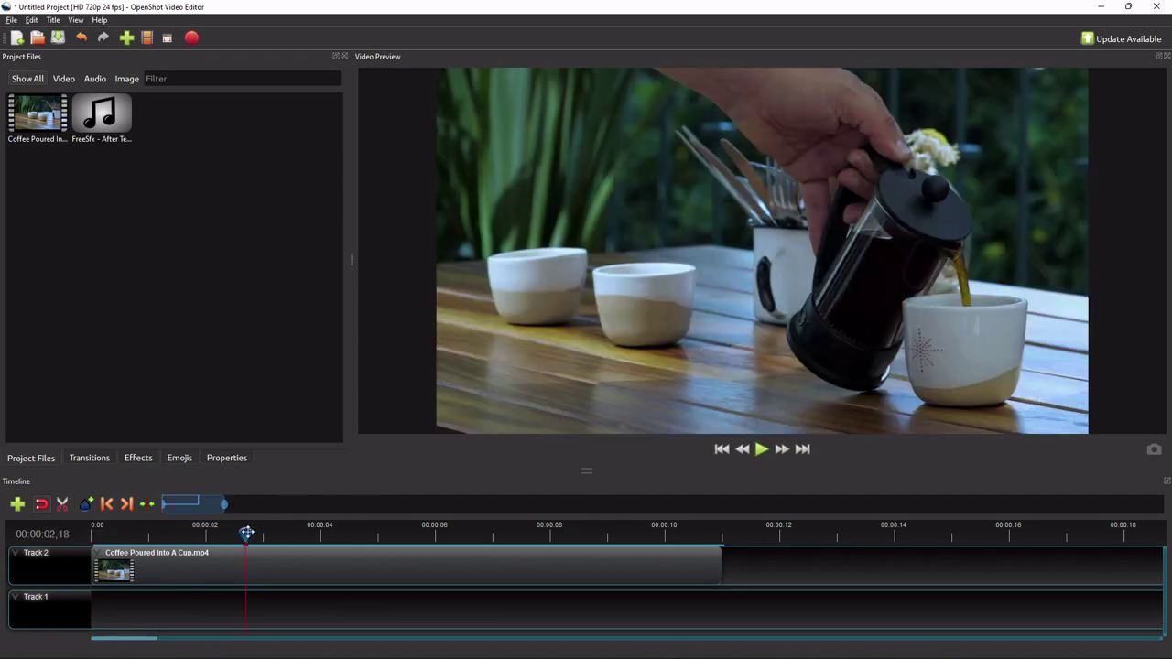
pyautogui.moveTo(247, 532); pyautogui.dragTo(270, 533)
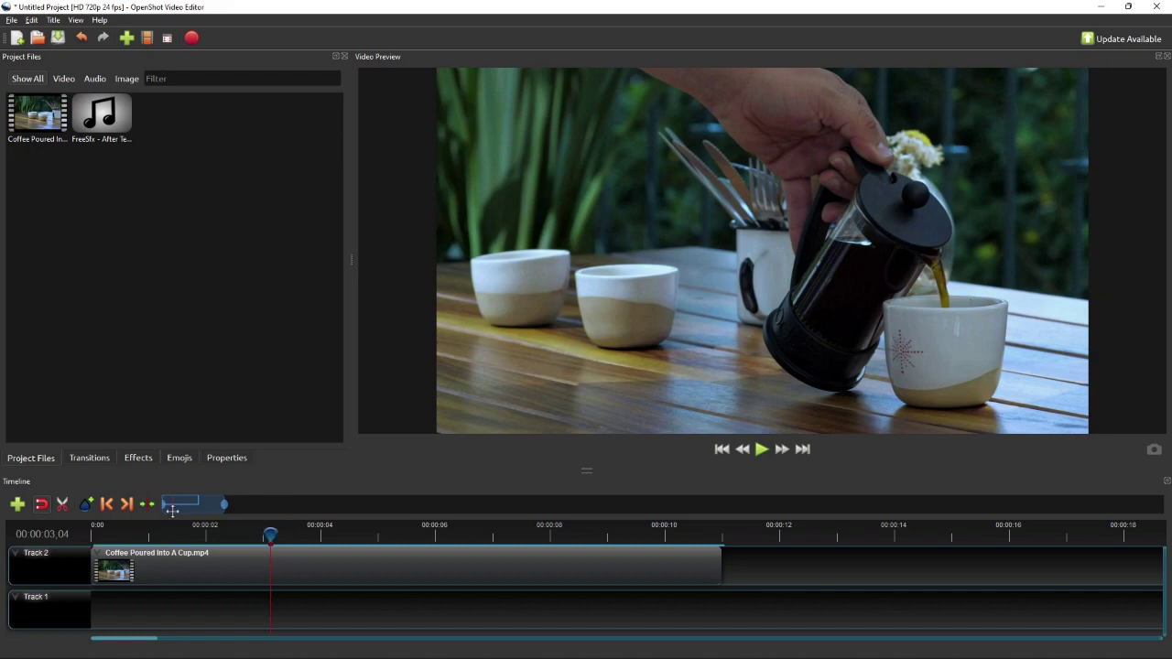
pyautogui.click(172, 538)
pyautogui.click(169, 538)
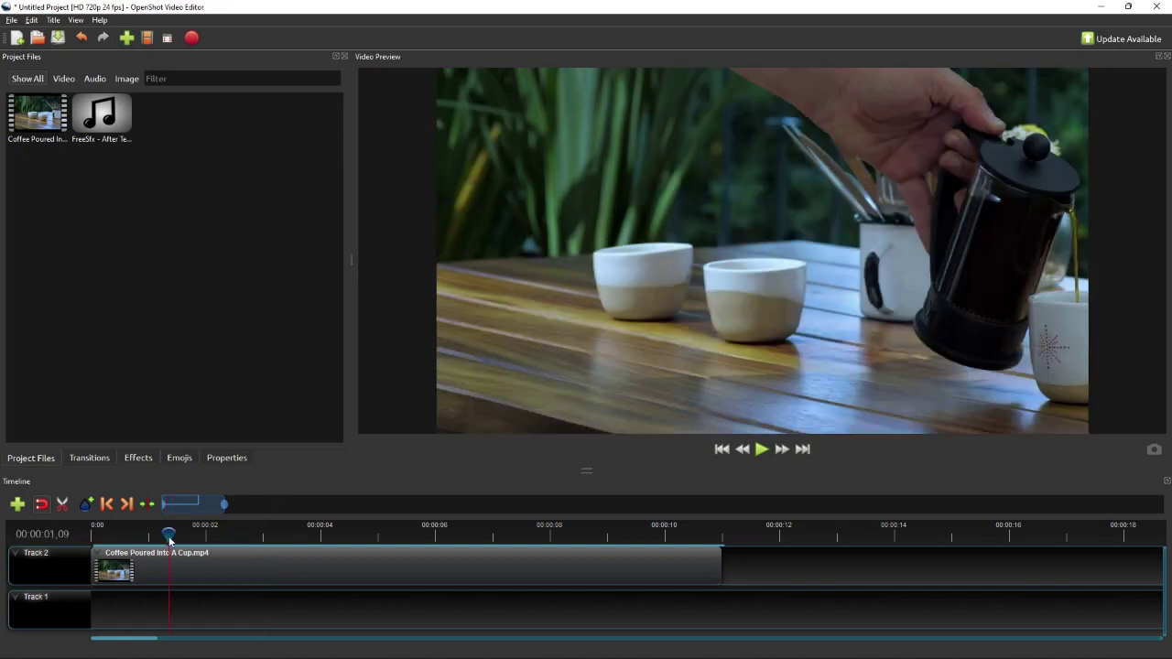
pyautogui.moveTo(169, 540); pyautogui.dragTo(169, 540)
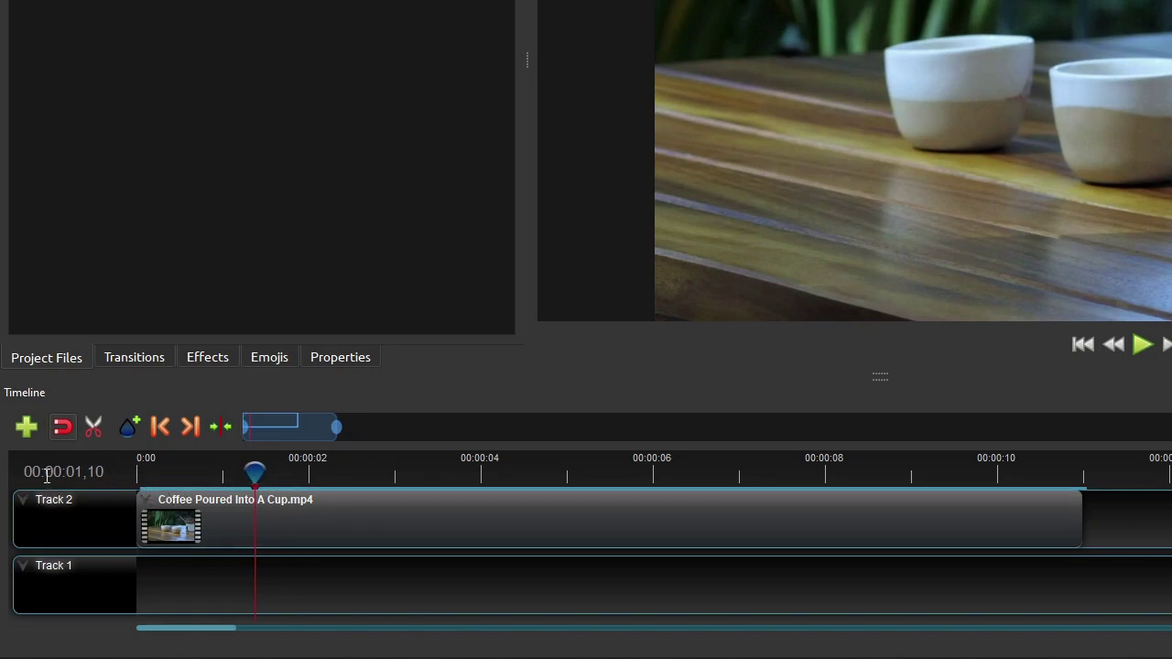
pyautogui.click(870, 474)
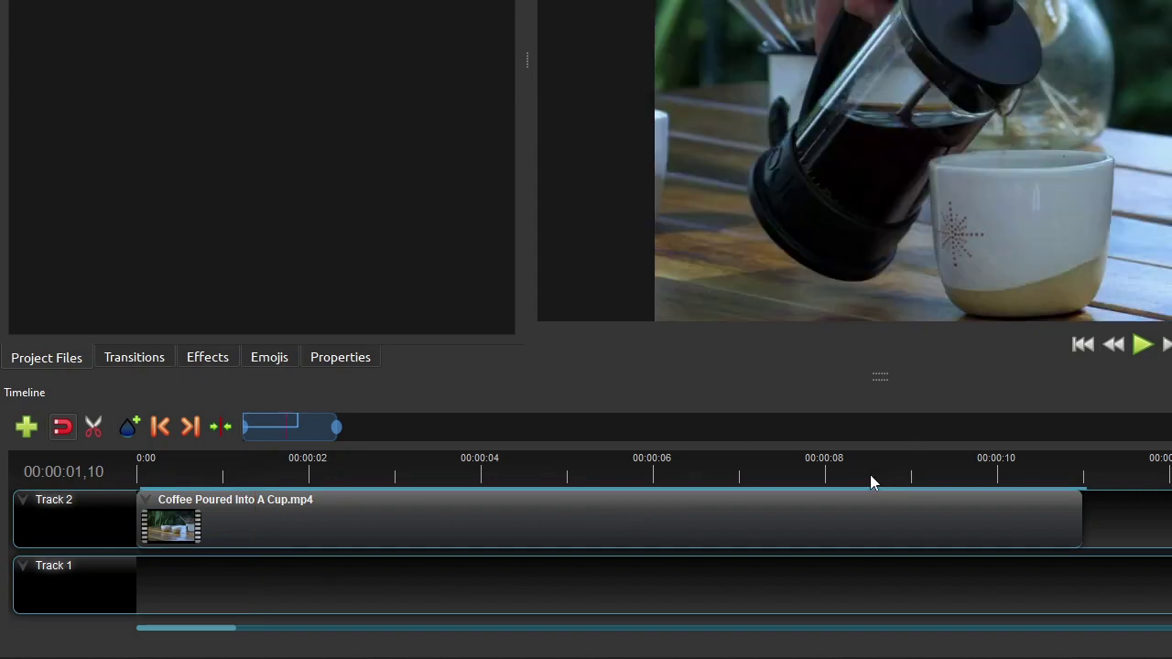
pyautogui.press('Left')
pyautogui.press('Left')
pyautogui.press('Left')
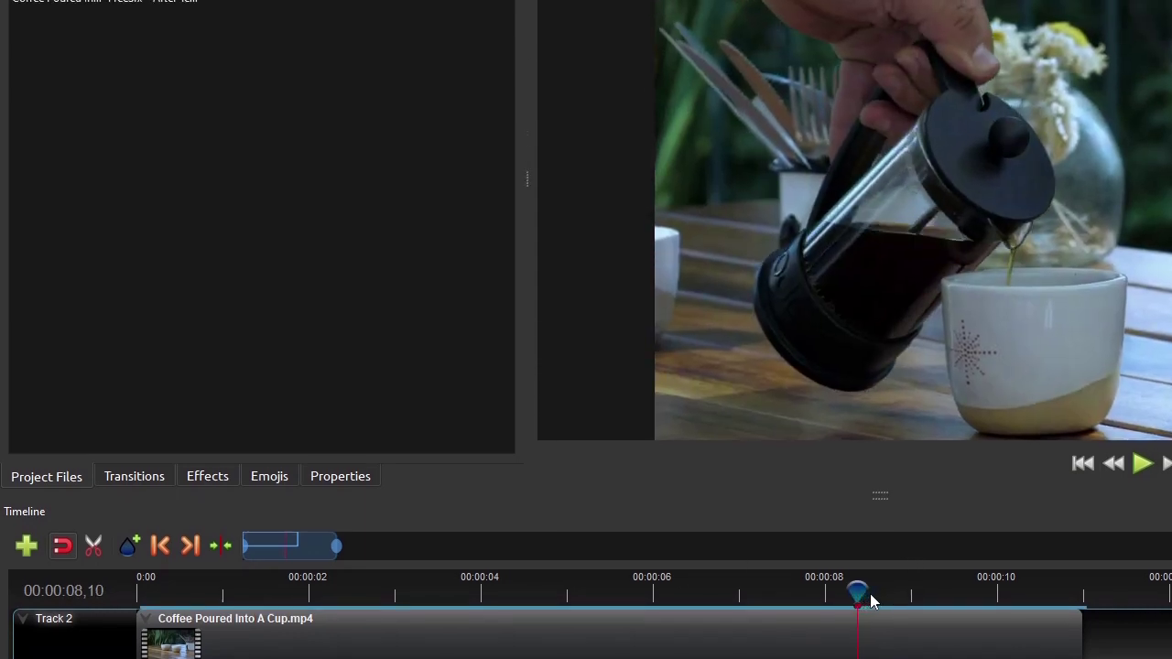
pyautogui.press('Right')
pyautogui.press('Right')
pyautogui.press('Right')
pyautogui.press('Right')
pyautogui.press('Right')
pyautogui.press('Right')
pyautogui.press('Right')
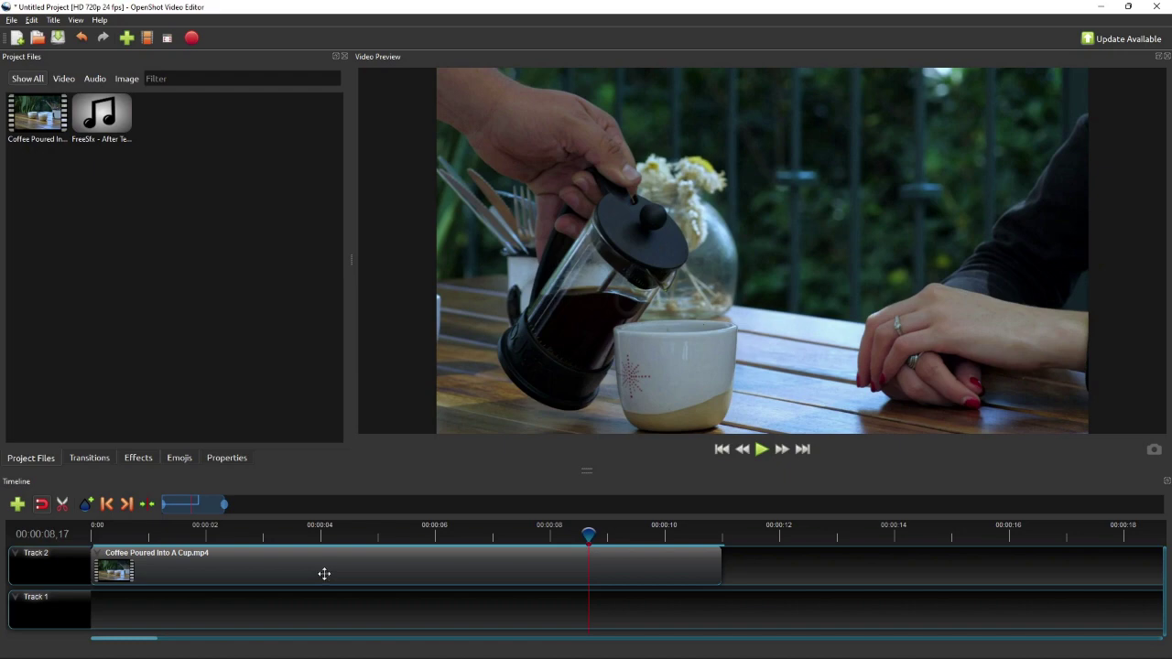
# Step: Select the coffee clip on Track 2 and open Pixabay in Chrome
pyautogui.click(324, 574)
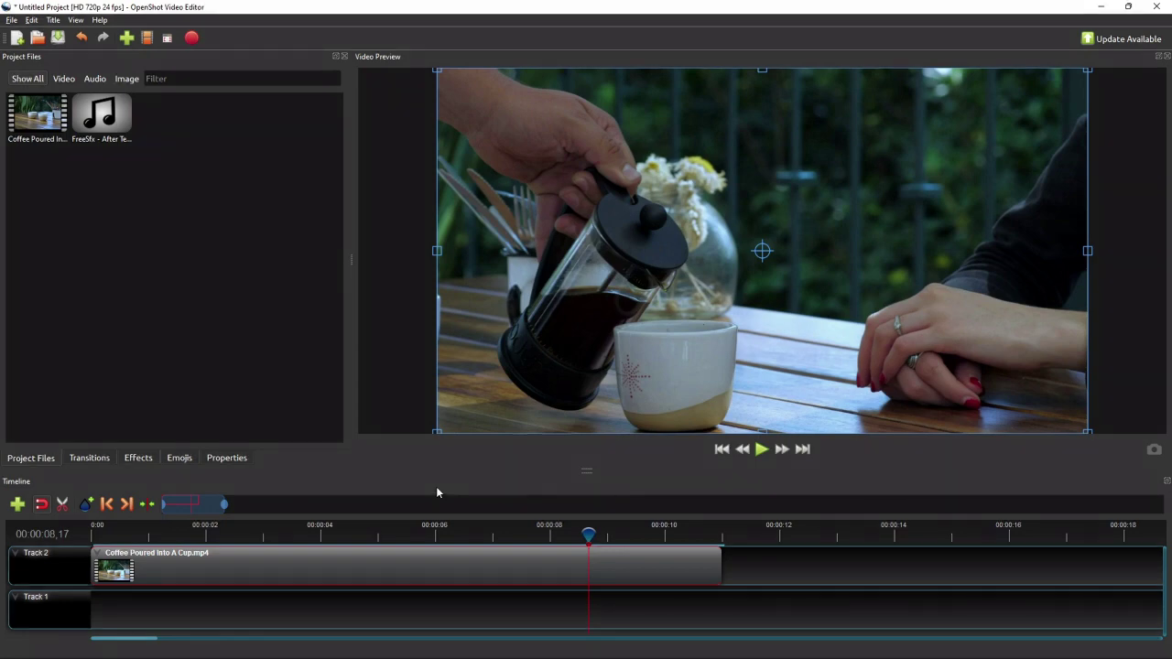
pyautogui.click(759, 645)
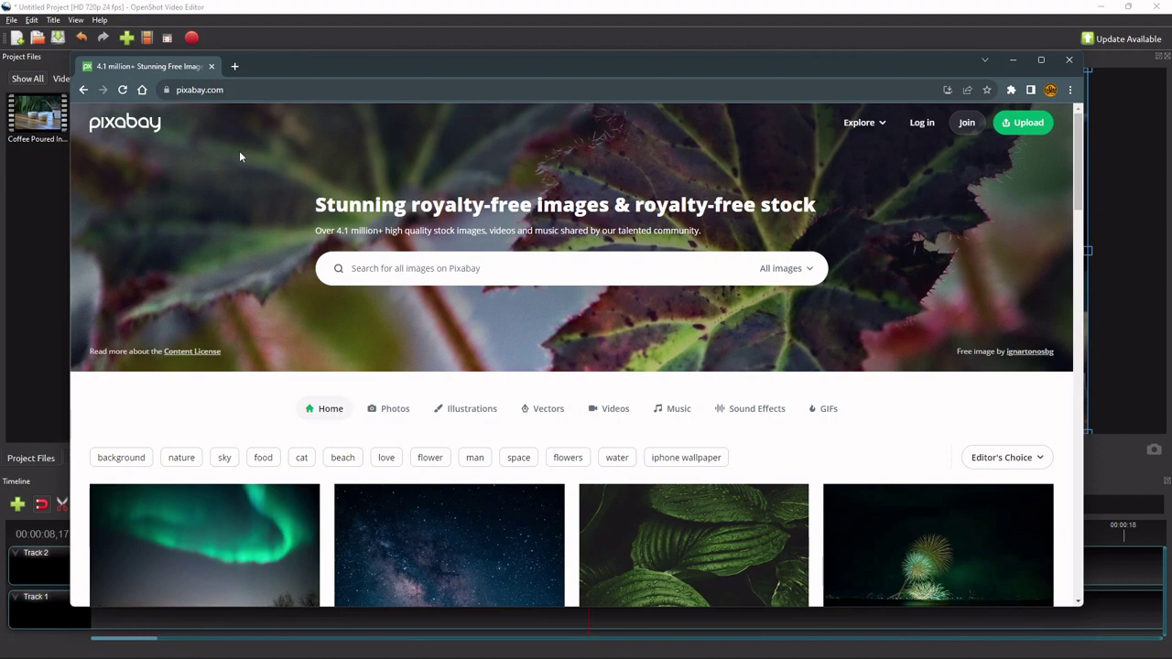
# Step: Search Pixabay sound effects for 'waterpour' and preview the second Waterpour result
pyautogui.click(809, 268)
pyautogui.click(779, 474)
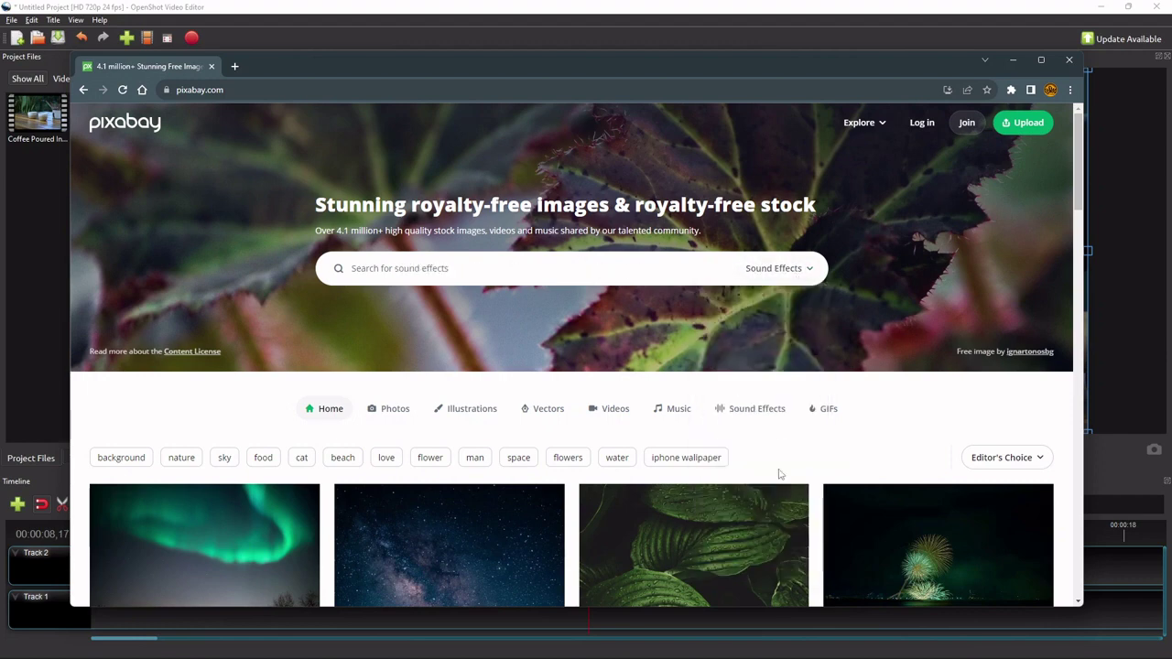
pyautogui.click(521, 272)
pyautogui.write('waterpour')
pyautogui.press('Return')
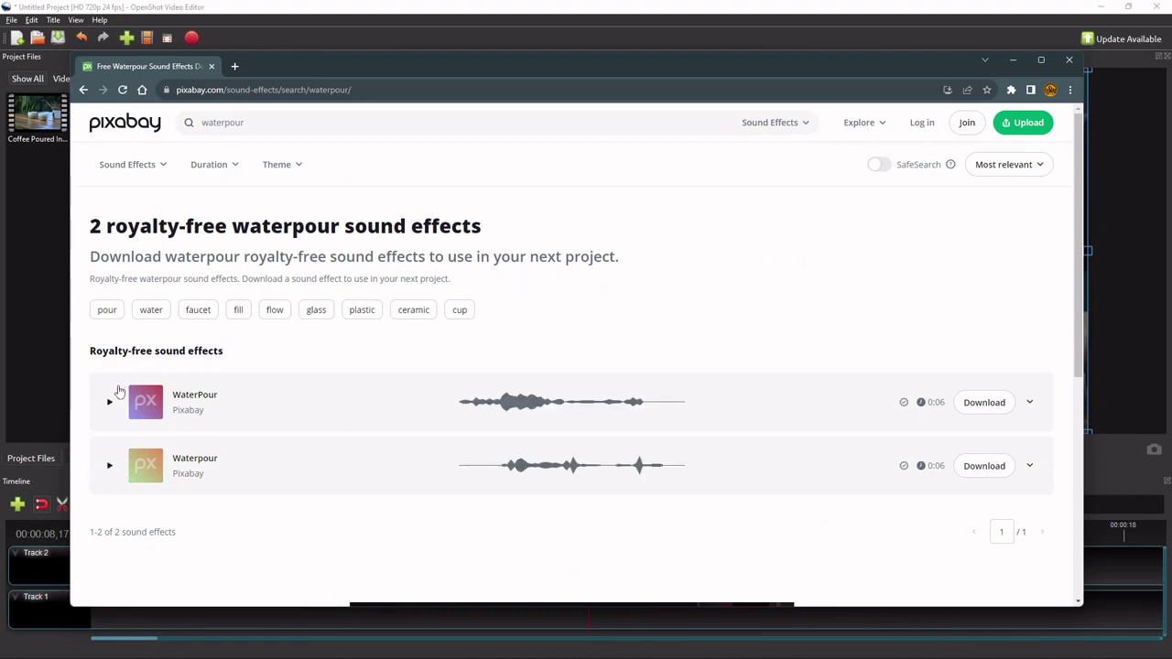
pyautogui.click(108, 467)
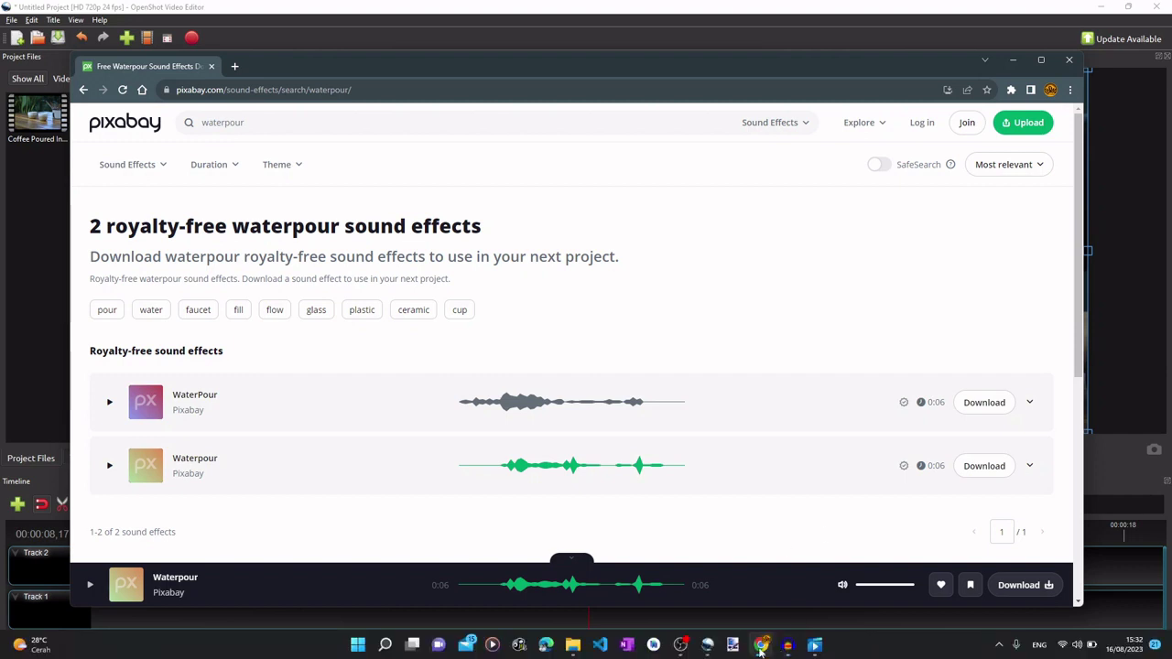
# Step: Download the second Waterpour effect as waterpour-92463.mp3 and show it in its folder
pyautogui.click(787, 644)
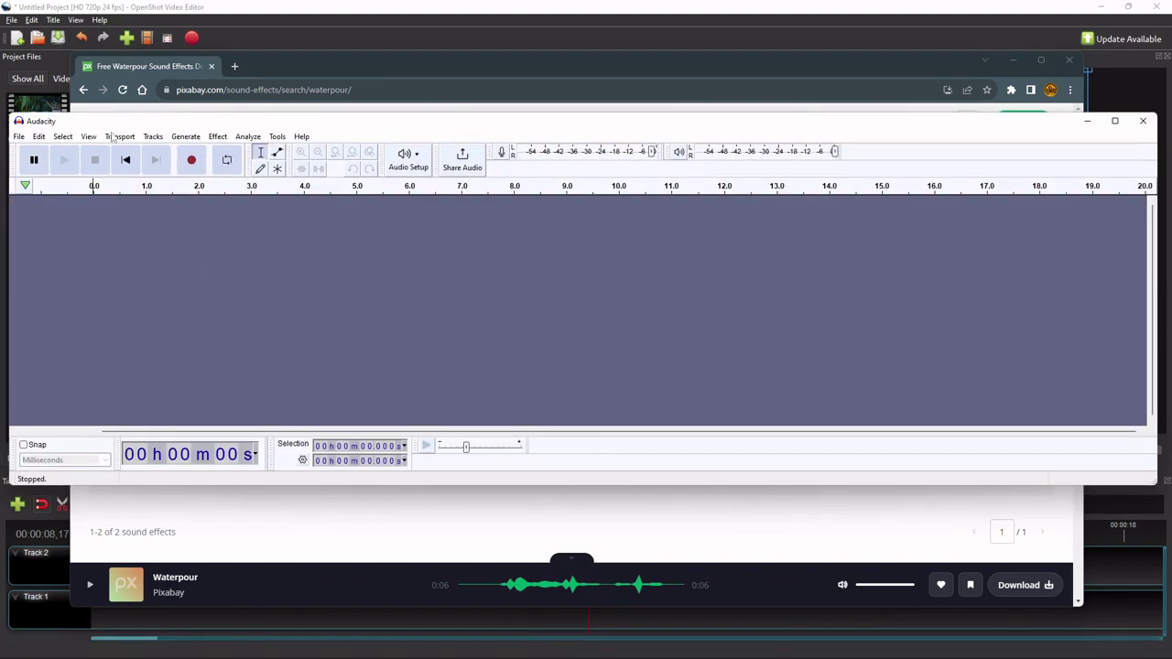
pyautogui.click(1087, 121)
pyautogui.click(986, 467)
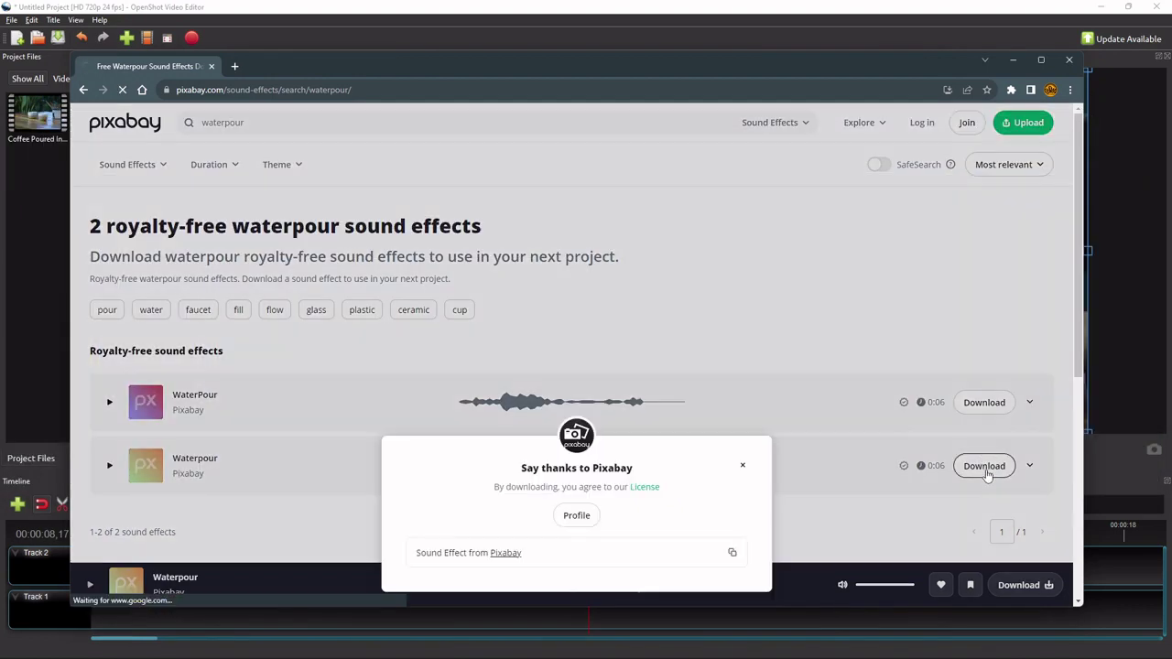
pyautogui.press('Return')
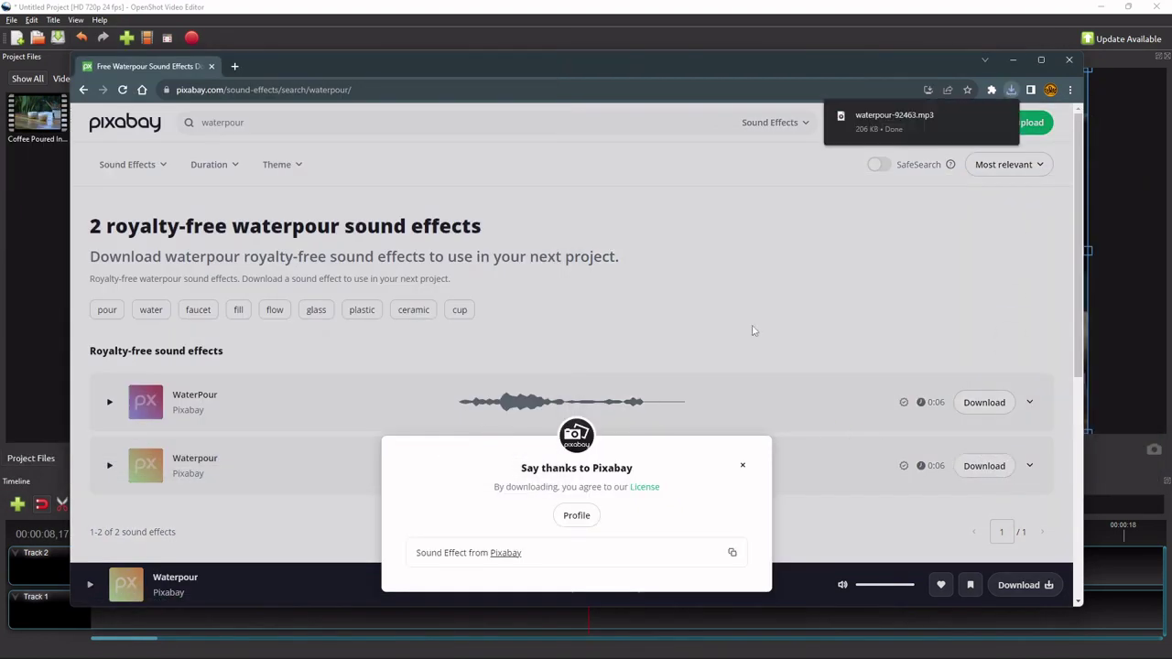
pyautogui.click(983, 117)
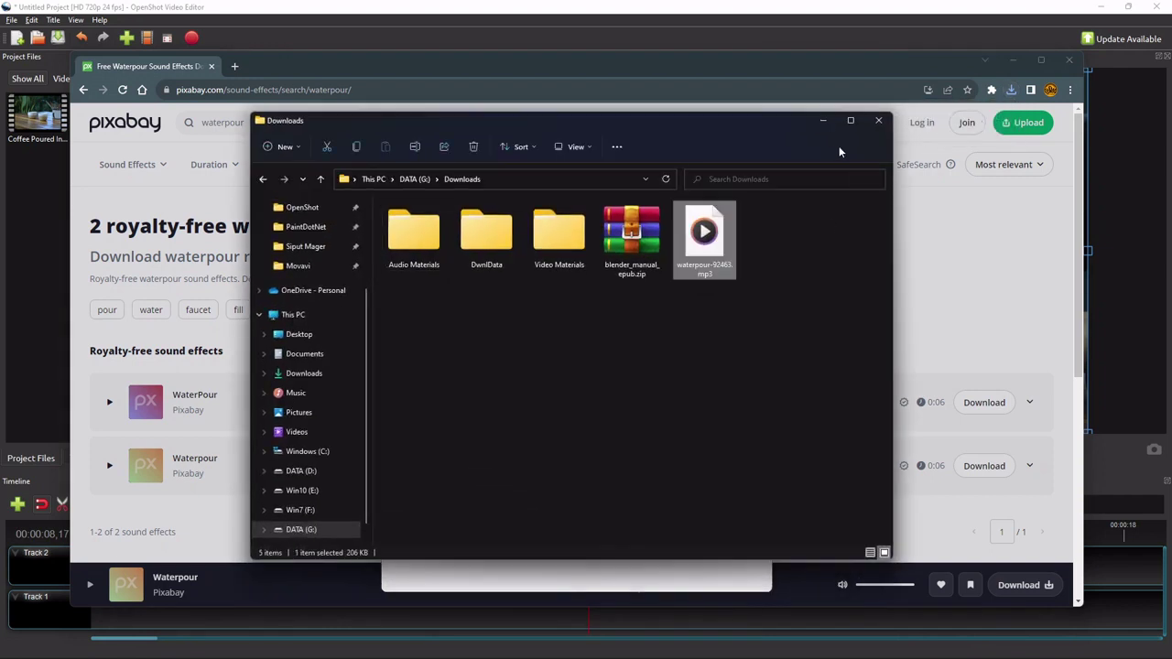
# Step: Load waterpour-92463.mp3 into Audacity as a new track
pyautogui.click(785, 648)
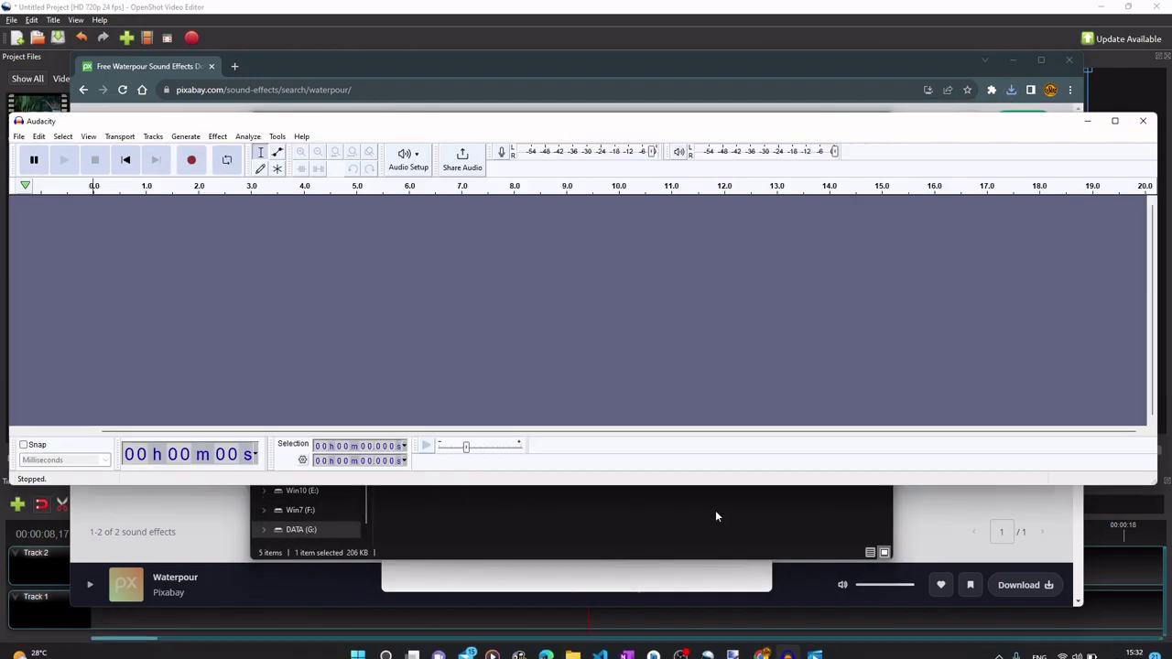
pyautogui.click(715, 509)
pyautogui.click(704, 238)
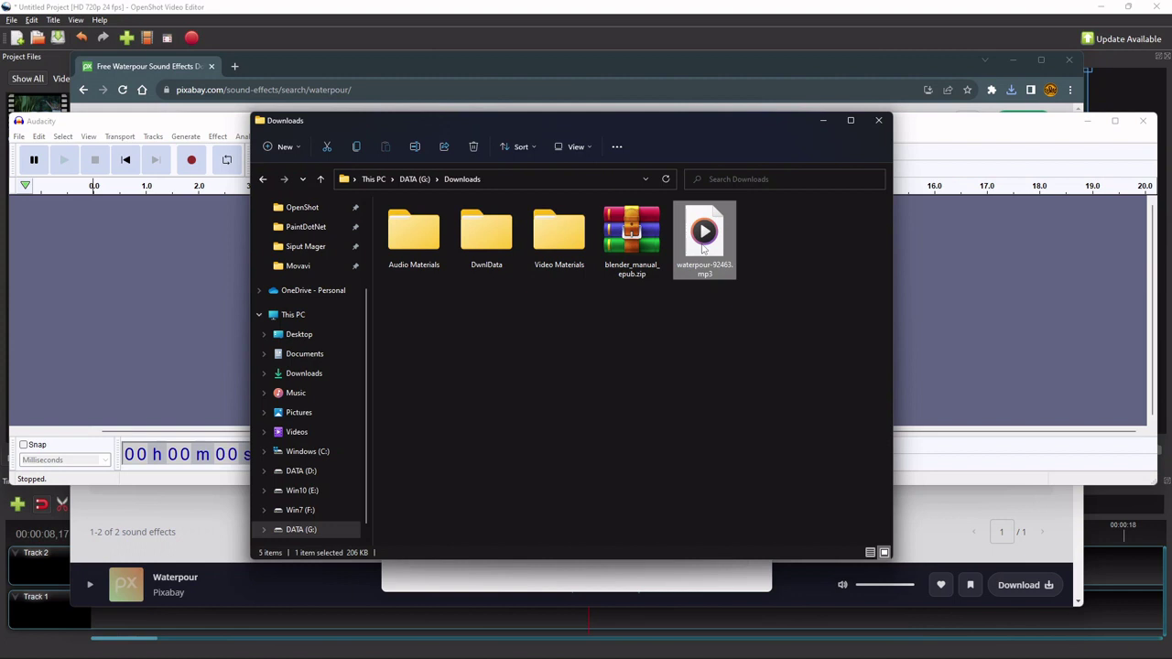
pyautogui.moveTo(704, 238); pyautogui.dragTo(118, 266)
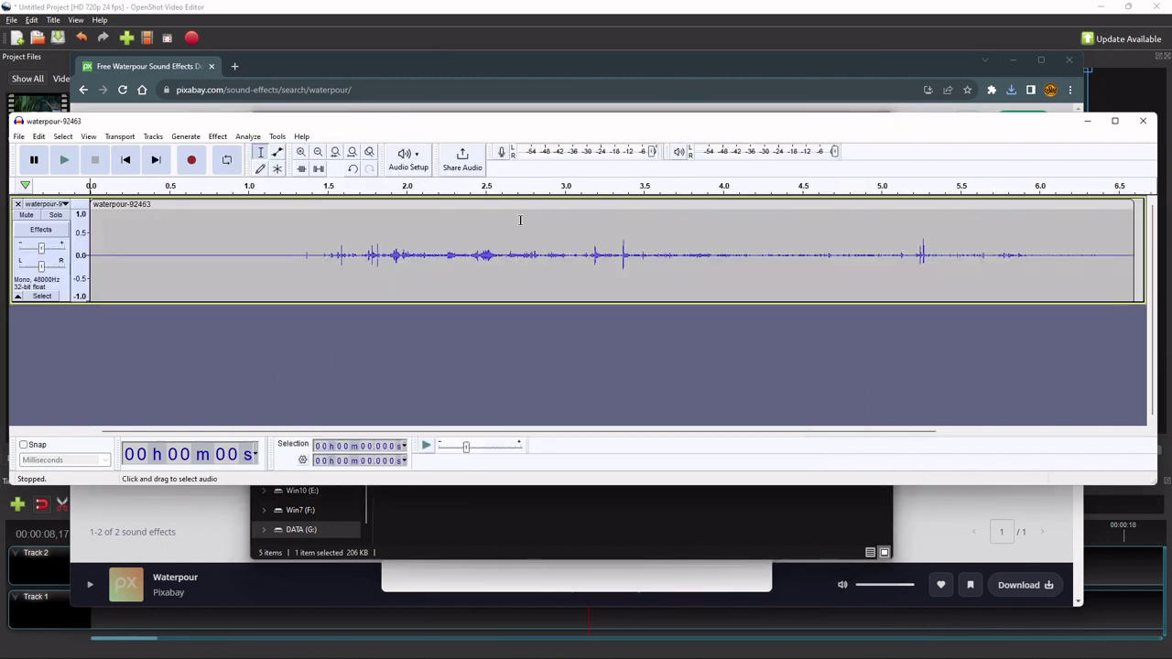
pyautogui.click(180, 187)
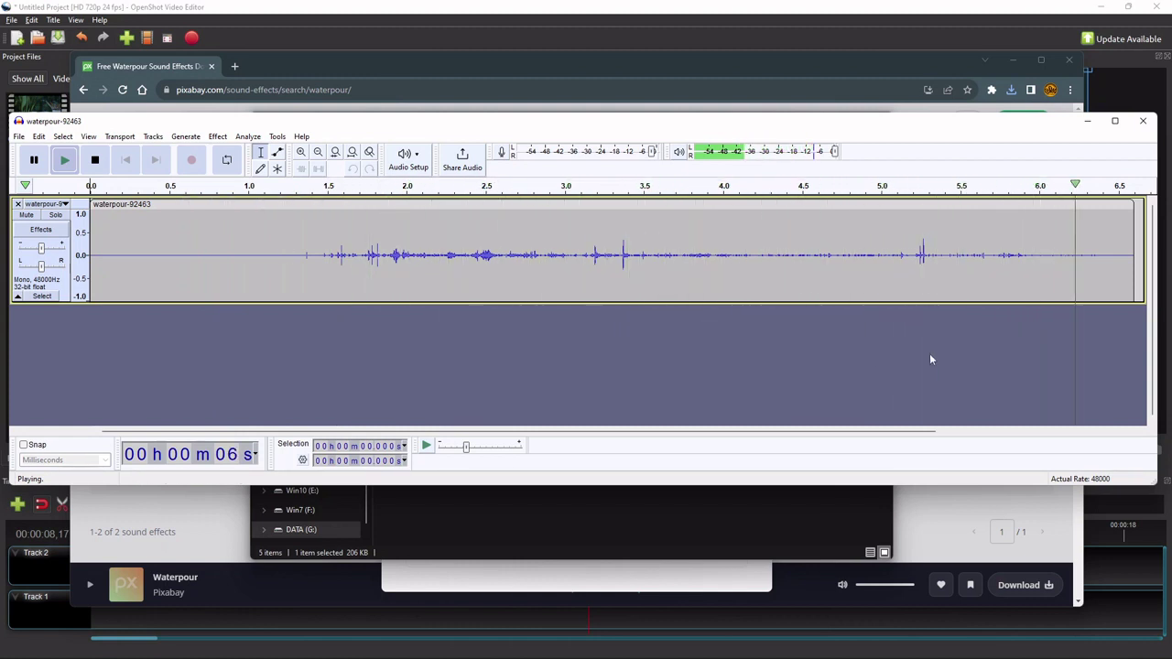
pyautogui.click(993, 190)
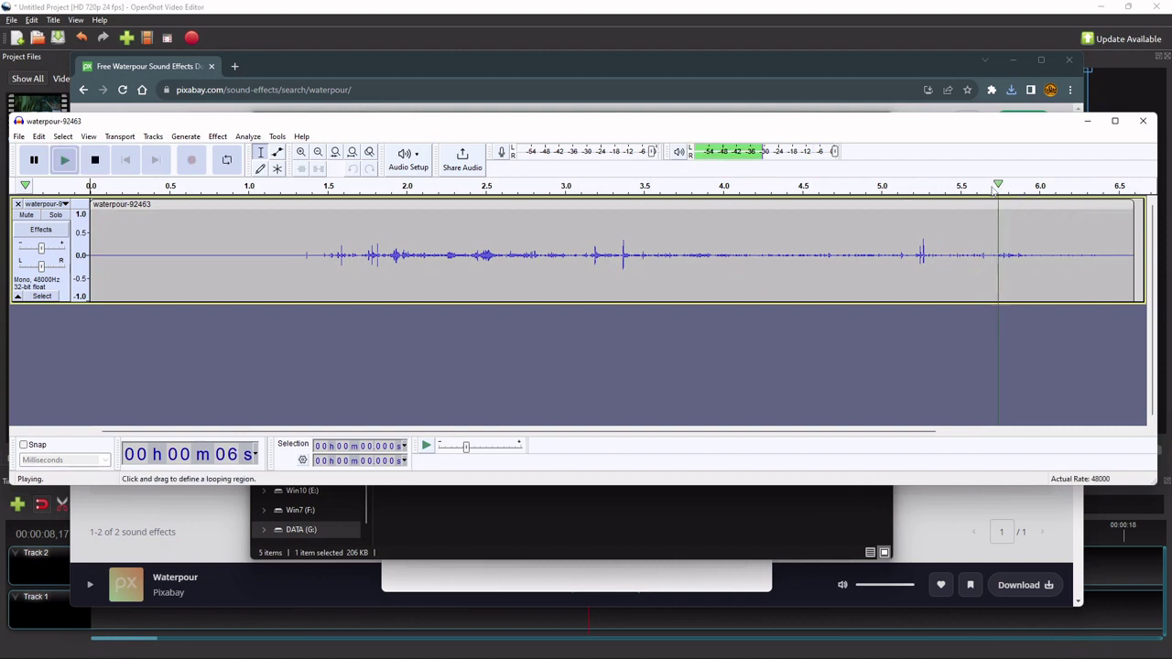
pyautogui.click(994, 192)
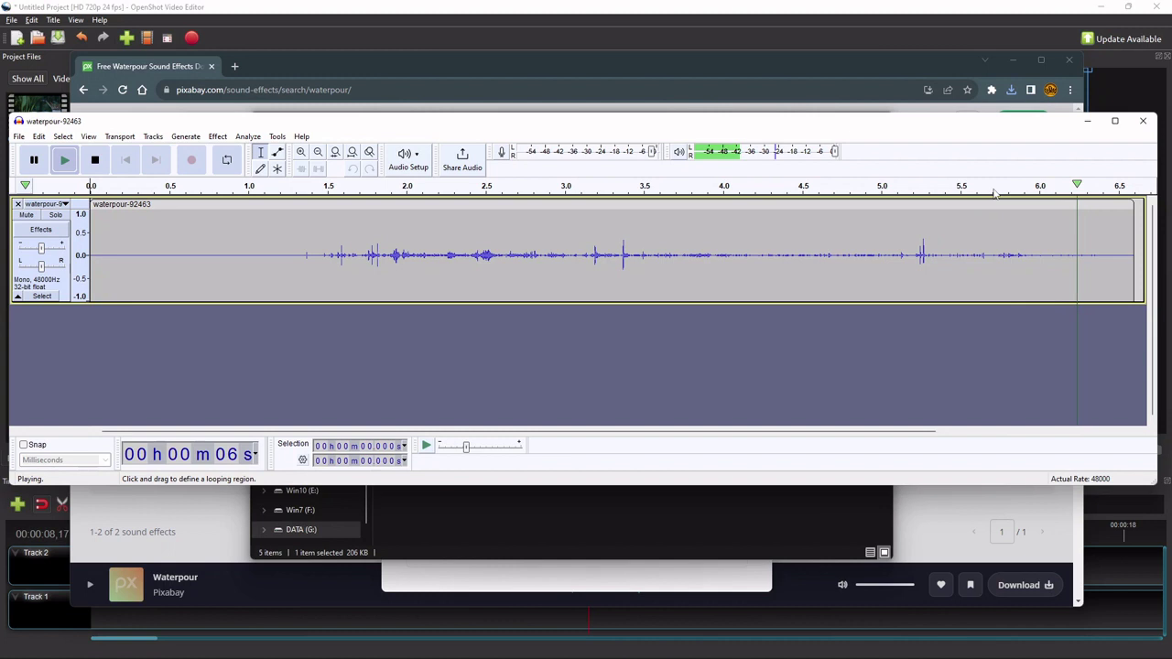
pyautogui.click(993, 190)
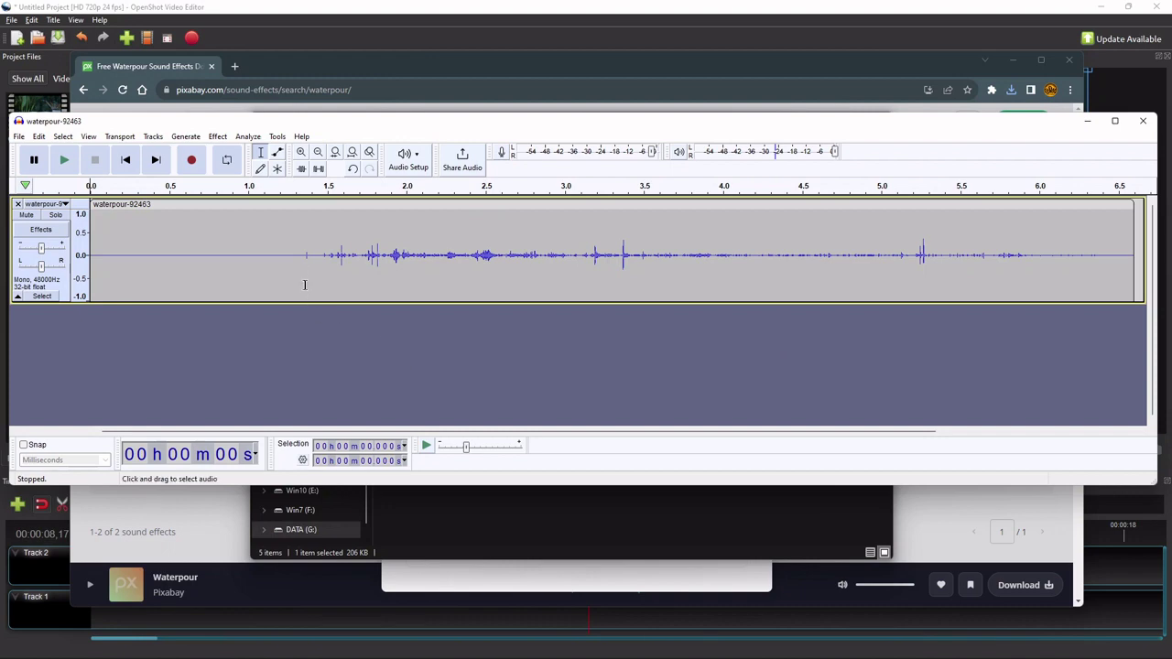
# Step: Trim the waterpour clip to its 1.33–5.69 s section and shift it to 0 s
pyautogui.moveTo(302, 256); pyautogui.dragTo(988, 271)
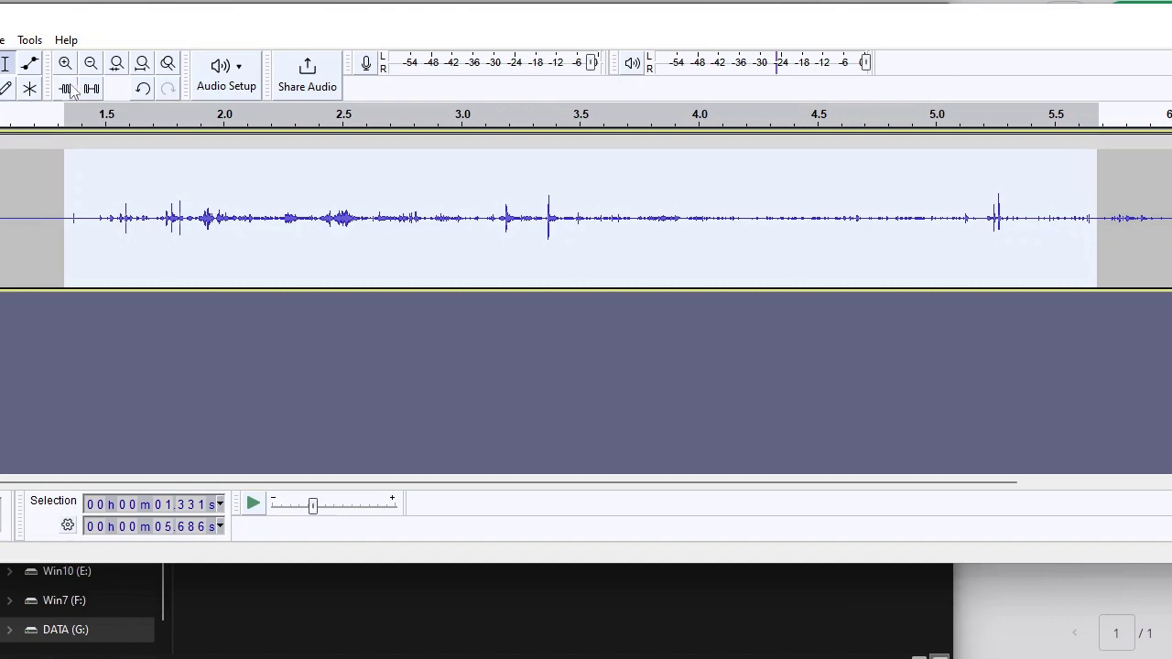
pyautogui.click(66, 88)
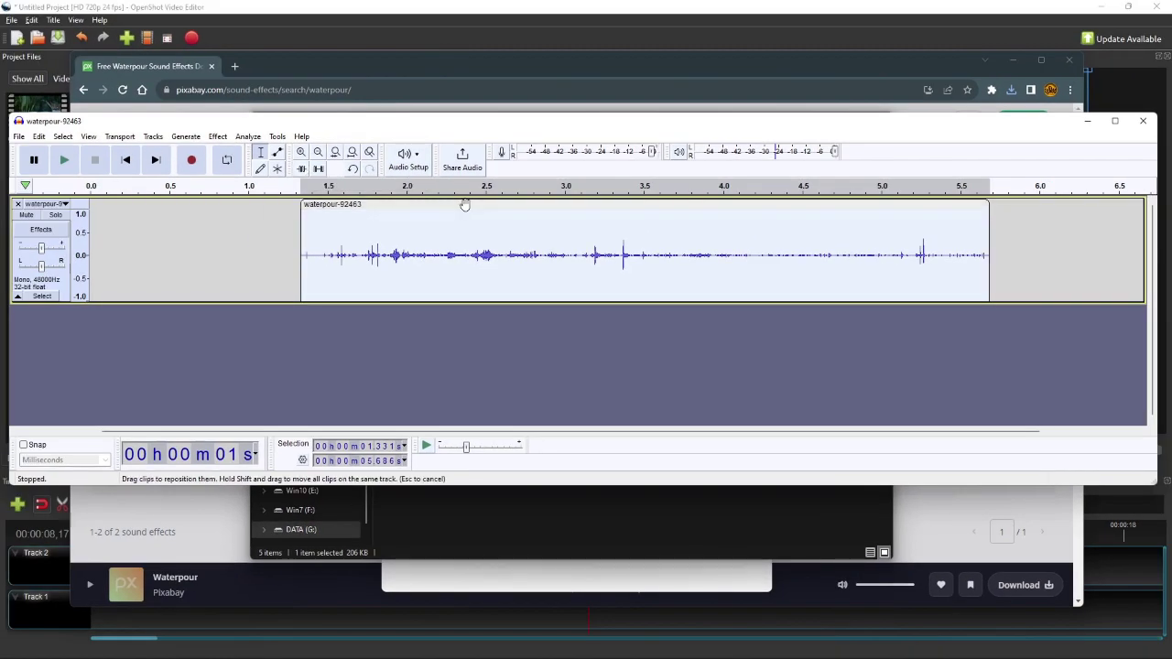
pyautogui.moveTo(462, 204); pyautogui.dragTo(248, 203)
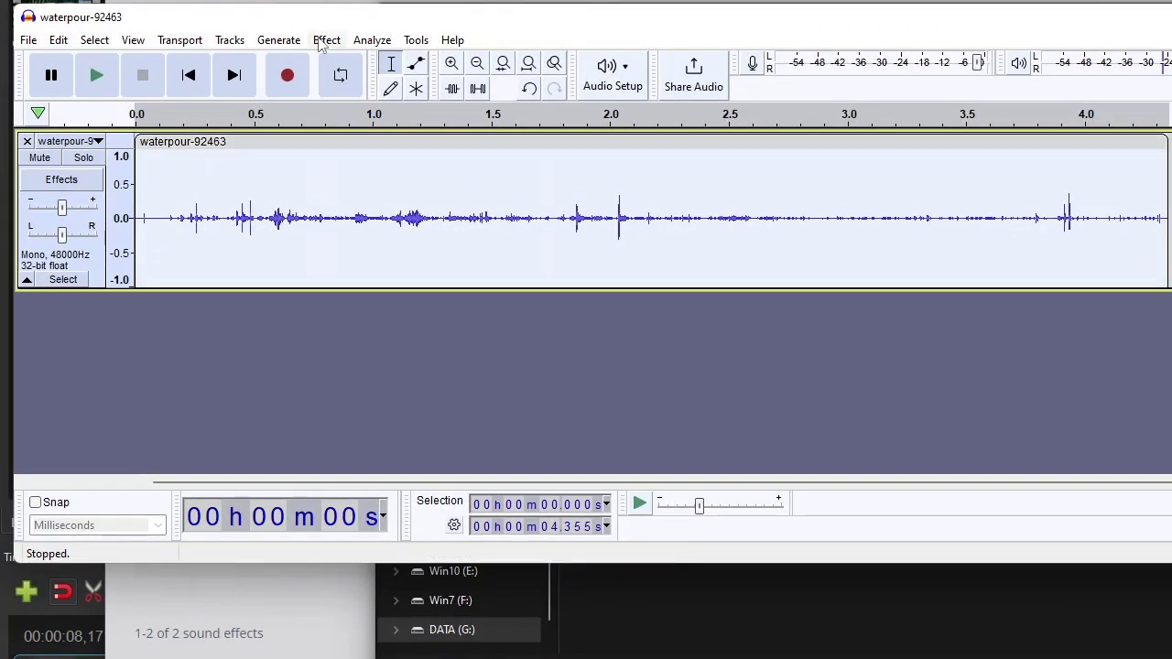
# Step: Stretch the waterpour clip to 7.33 s with Change Tempo, then play and zoom out
pyautogui.click(322, 43)
pyautogui.moveTo(380, 190)
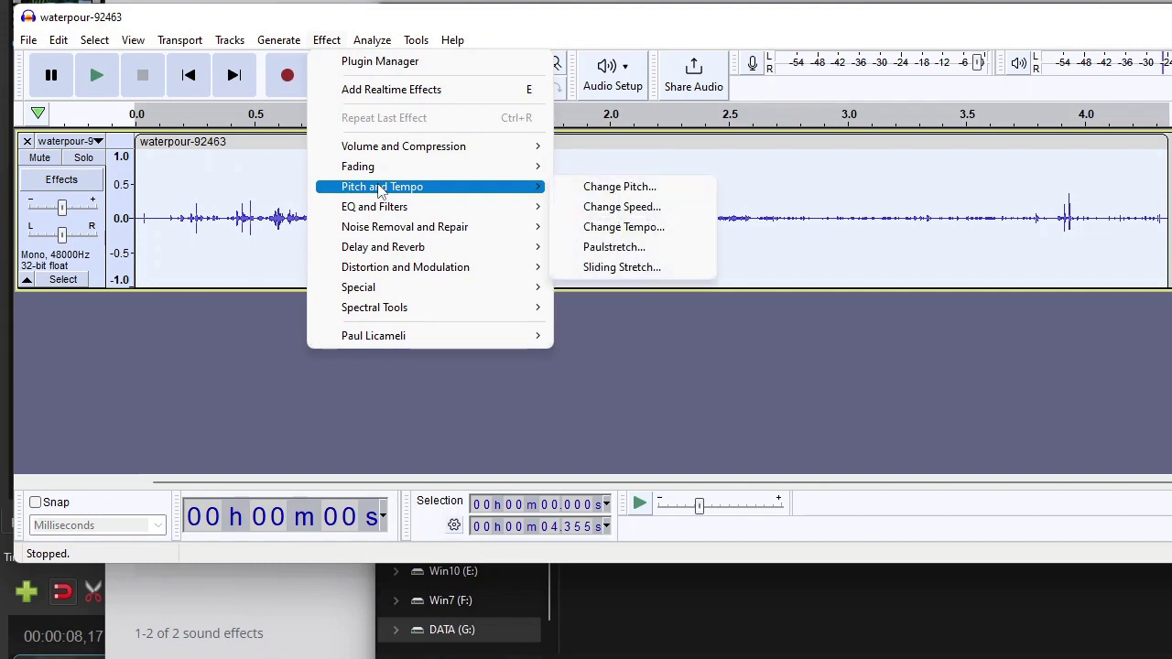
pyautogui.click(613, 227)
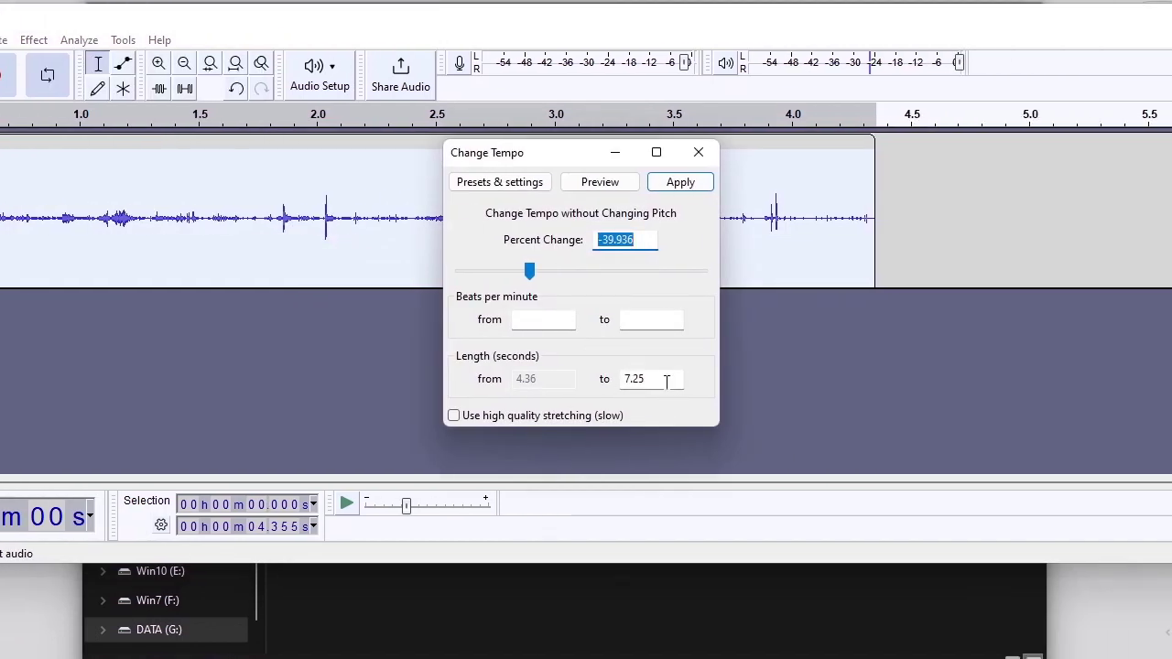
pyautogui.click(665, 379)
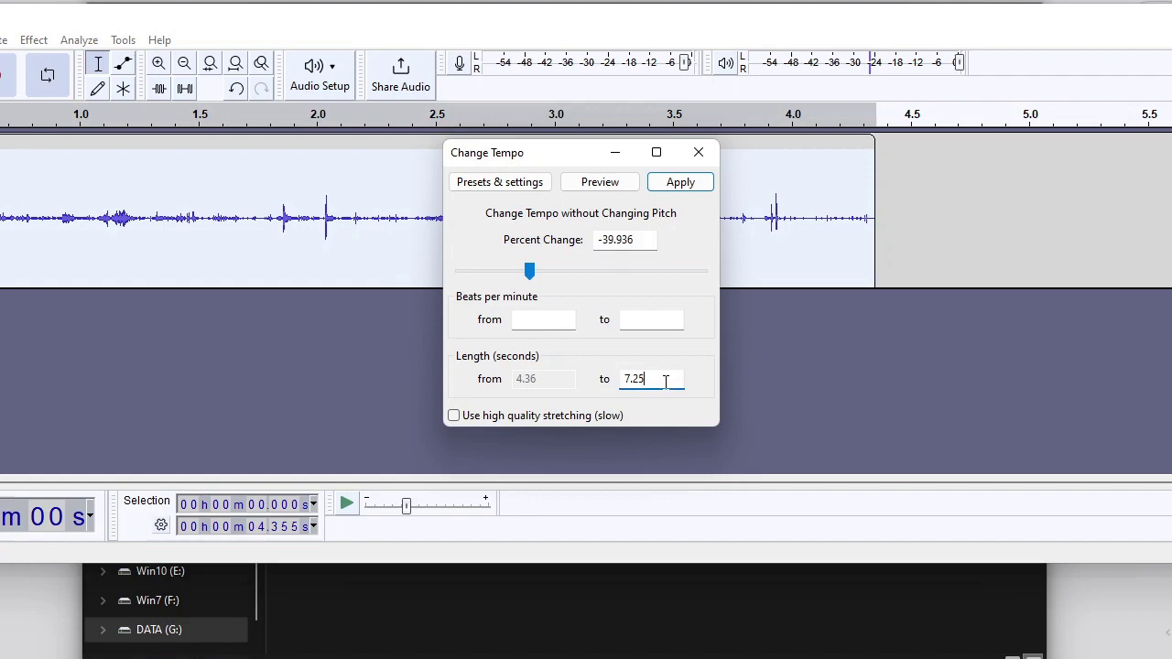
pyautogui.press('BackSpace')
pyautogui.press('BackSpace')
pyautogui.write('33')
pyautogui.click(680, 182)
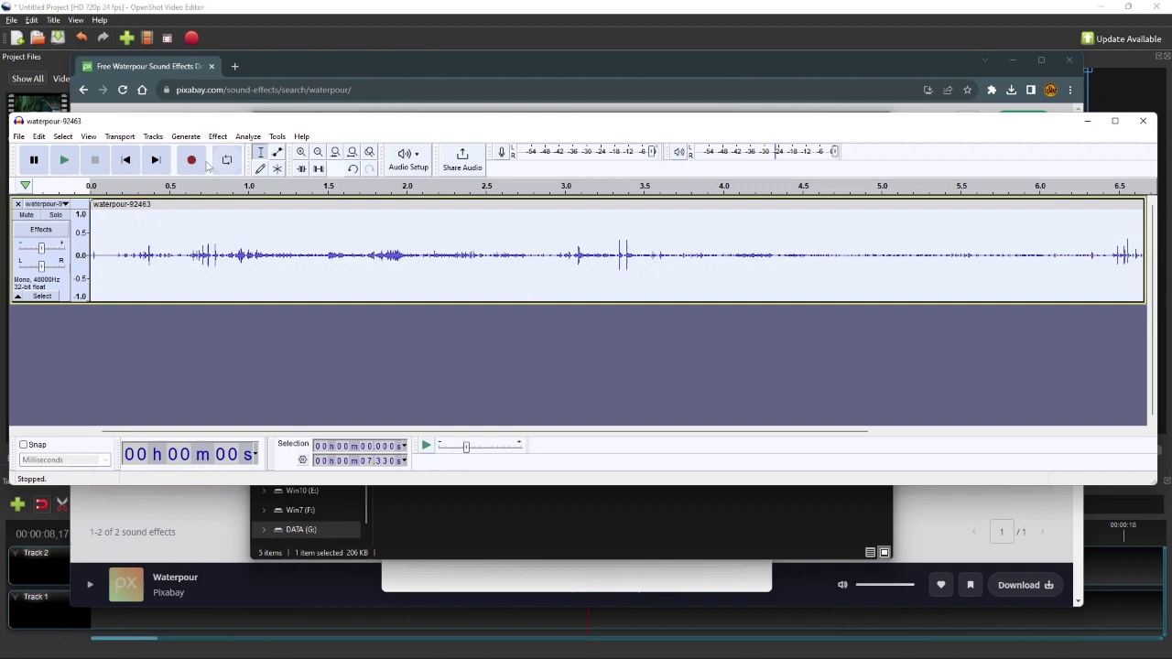
pyautogui.click(105, 189)
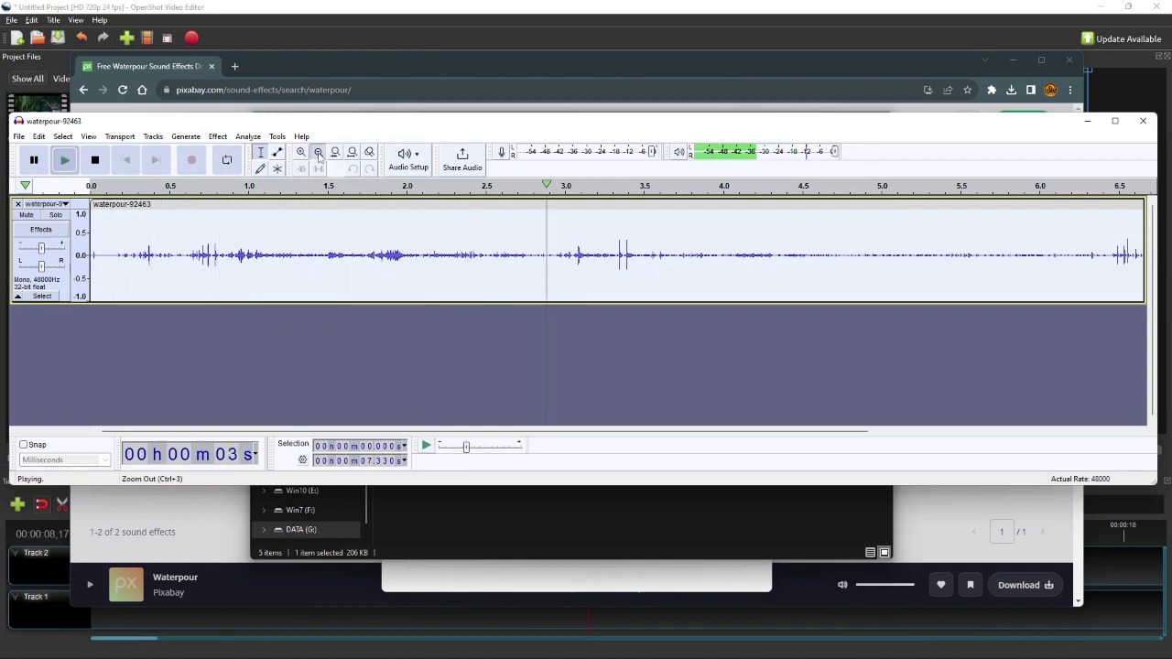
pyautogui.click(317, 152)
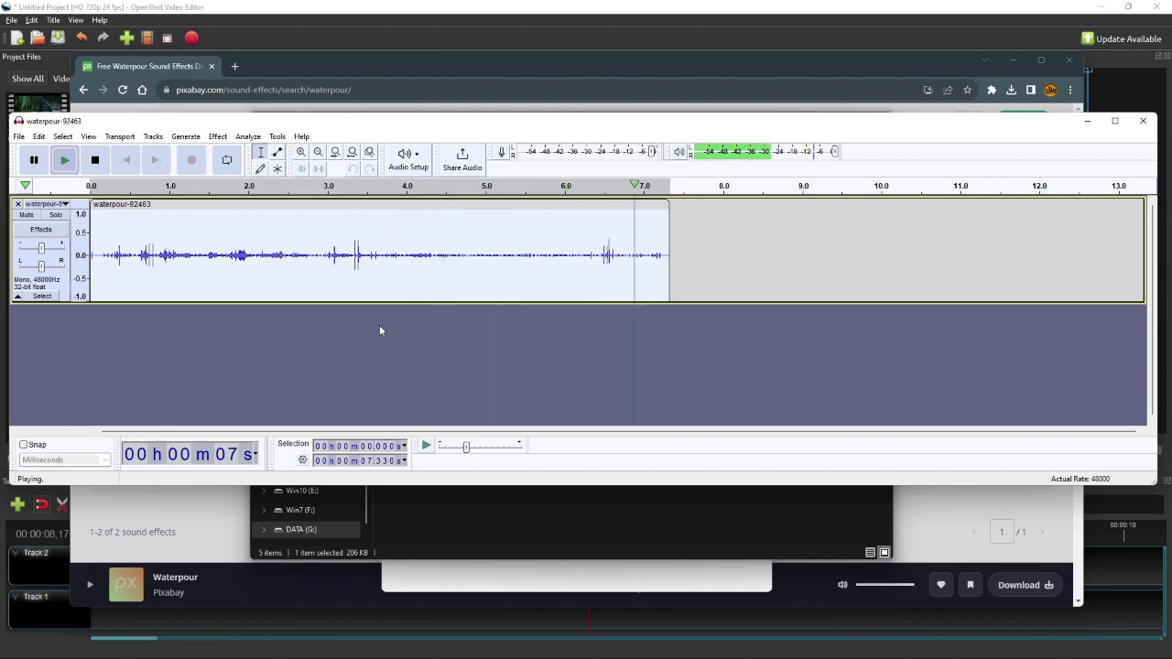
# Step: Export the stretched sound as MP3, overwriting waterpour-92463.mp3 in Downloads, then minimize Audacity
pyautogui.click(18, 136)
pyautogui.moveTo(73, 232)
pyautogui.click(148, 232)
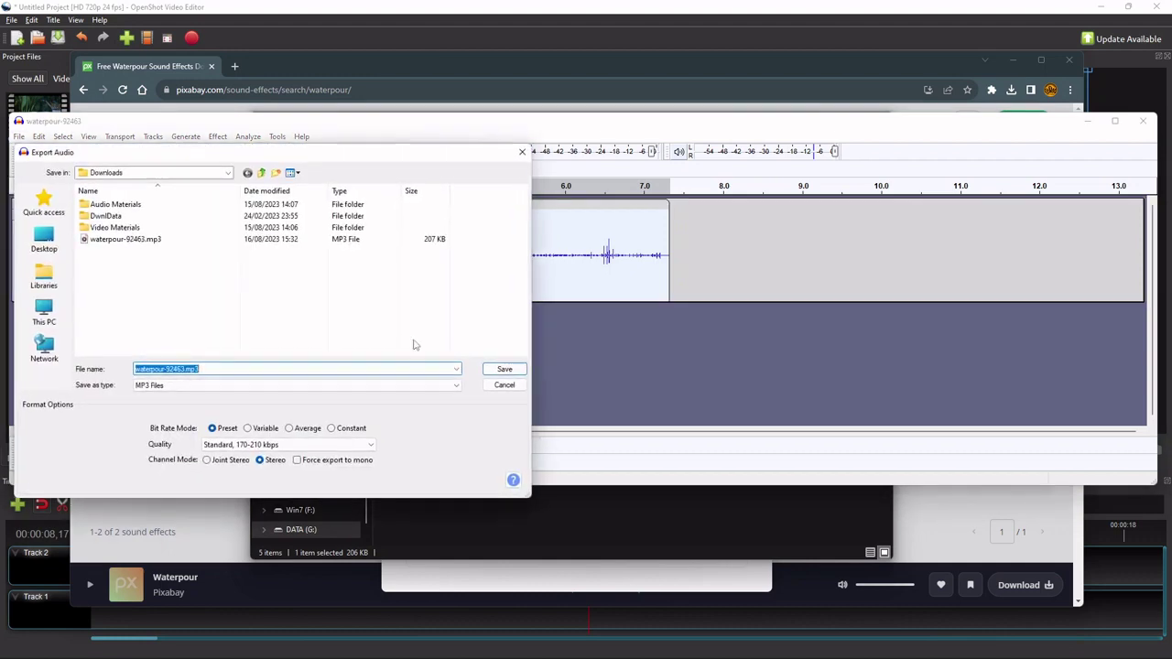
pyautogui.click(498, 371)
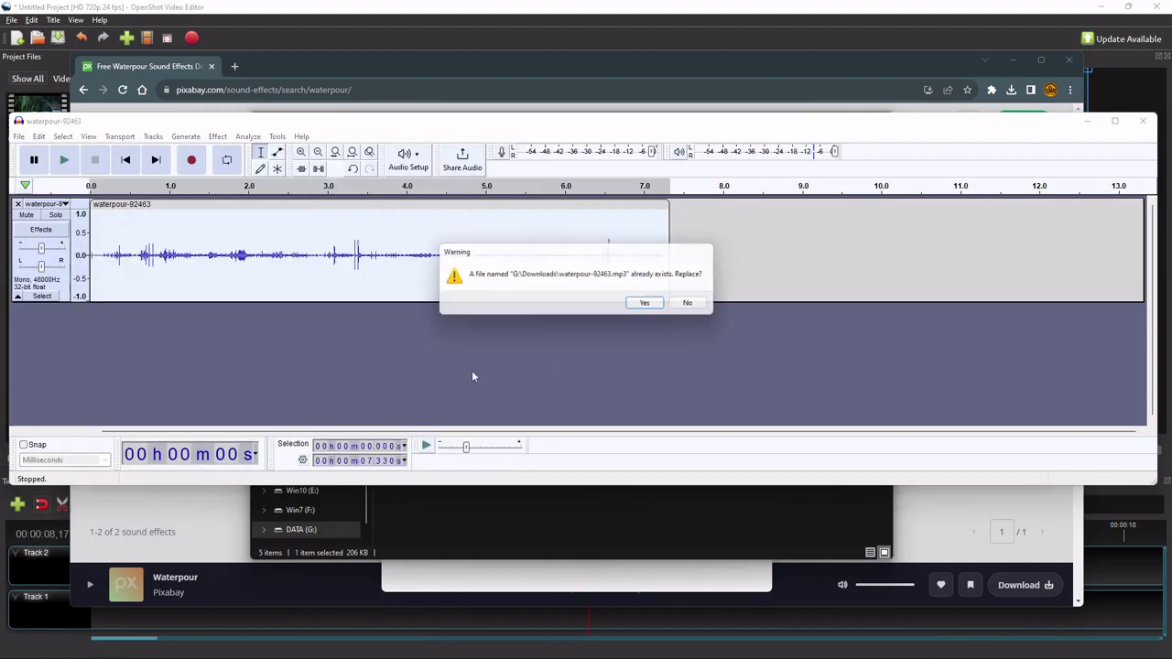
pyautogui.click(640, 304)
pyautogui.click(531, 358)
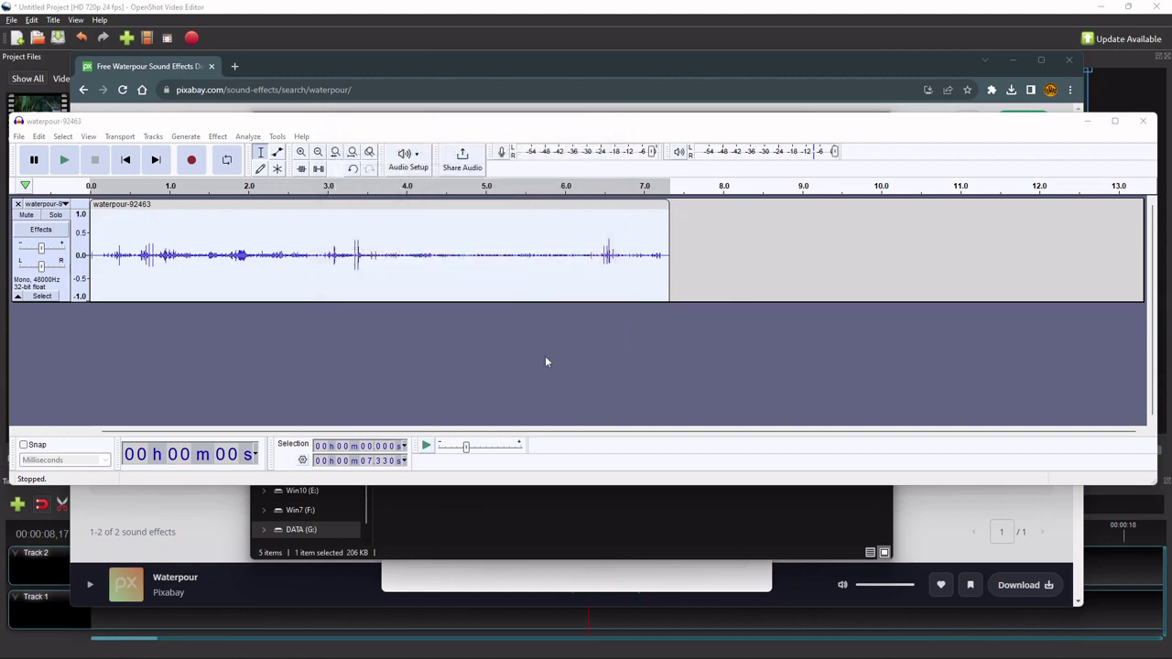
pyautogui.click(1087, 121)
# Step: Import waterpour-92463.mp3 from the Downloads folder into OpenShot's Project Files
pyautogui.click(1023, 23)
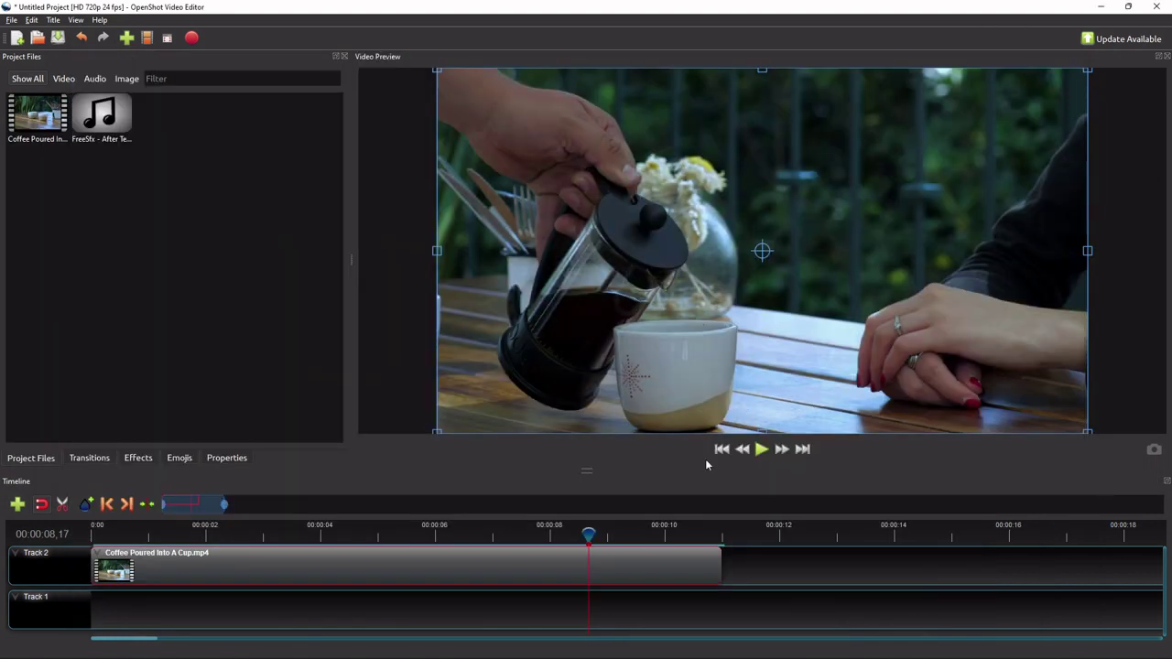
pyautogui.click(572, 645)
pyautogui.moveTo(704, 240); pyautogui.dragTo(156, 173)
pyautogui.click(822, 122)
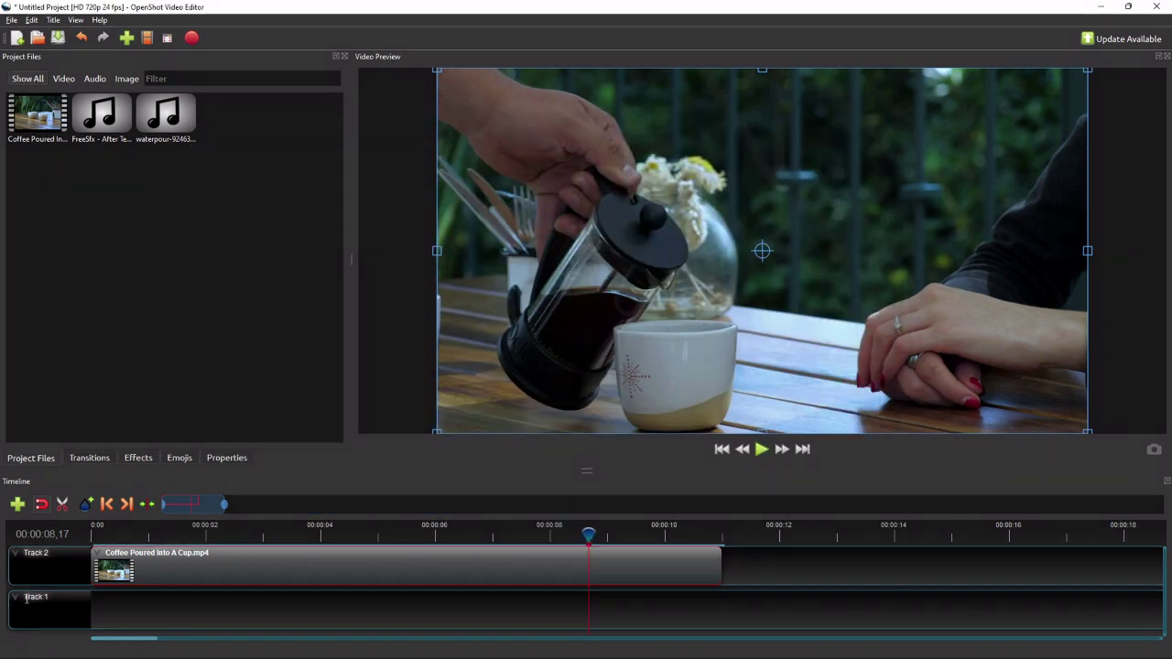
# Step: Place waterpour-92463.mp3 on Track 1 at about 1.4 seconds, show its waveform, and play
pyautogui.click(168, 537)
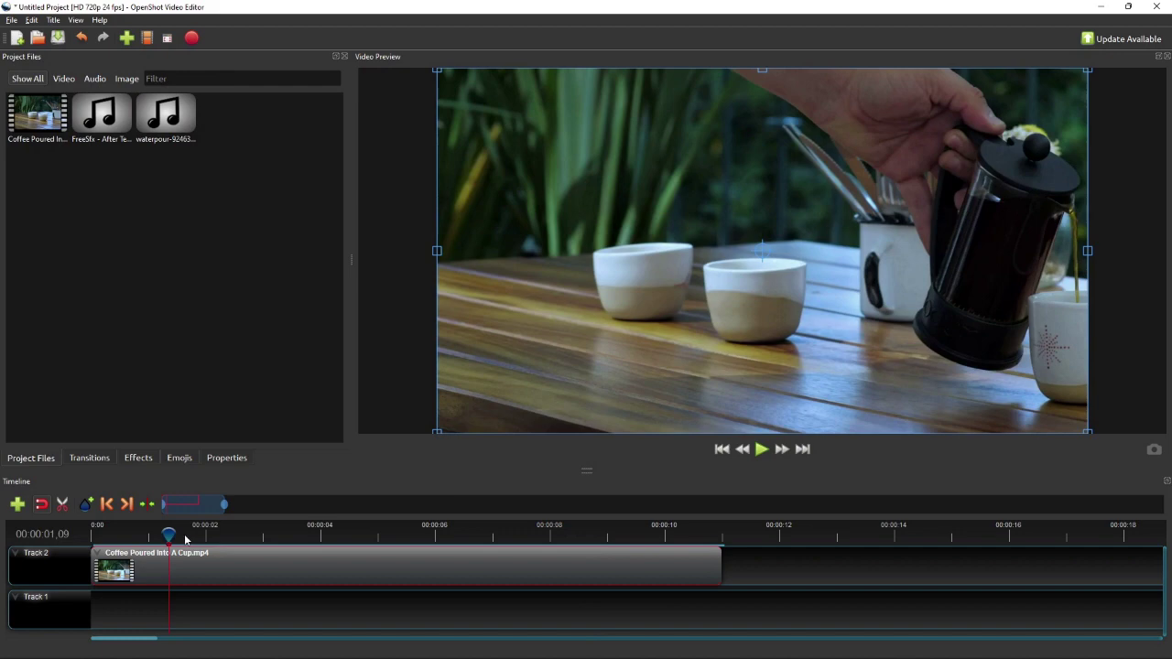
pyautogui.press('Right')
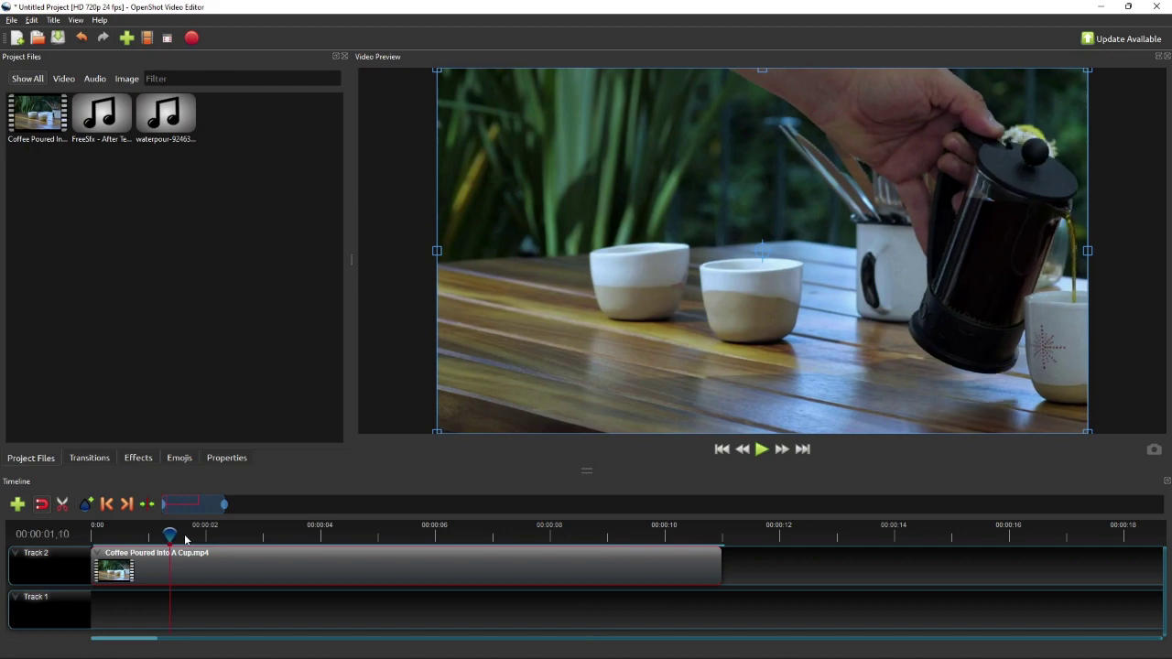
pyautogui.moveTo(168, 114); pyautogui.dragTo(277, 620)
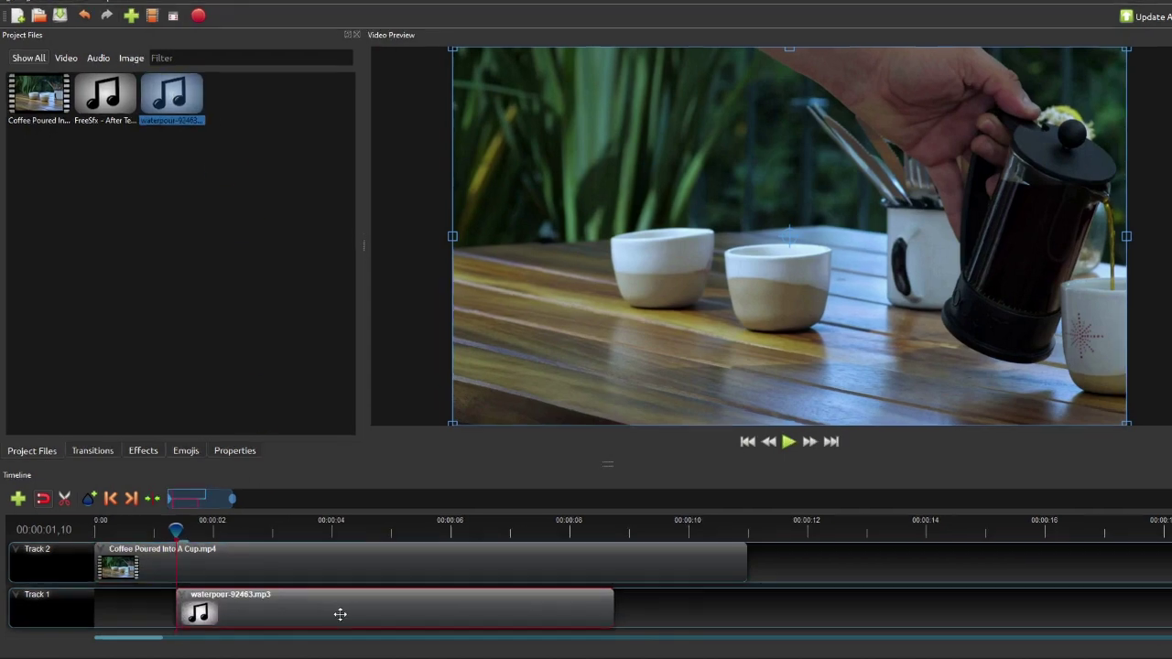
pyautogui.rightClick(328, 616)
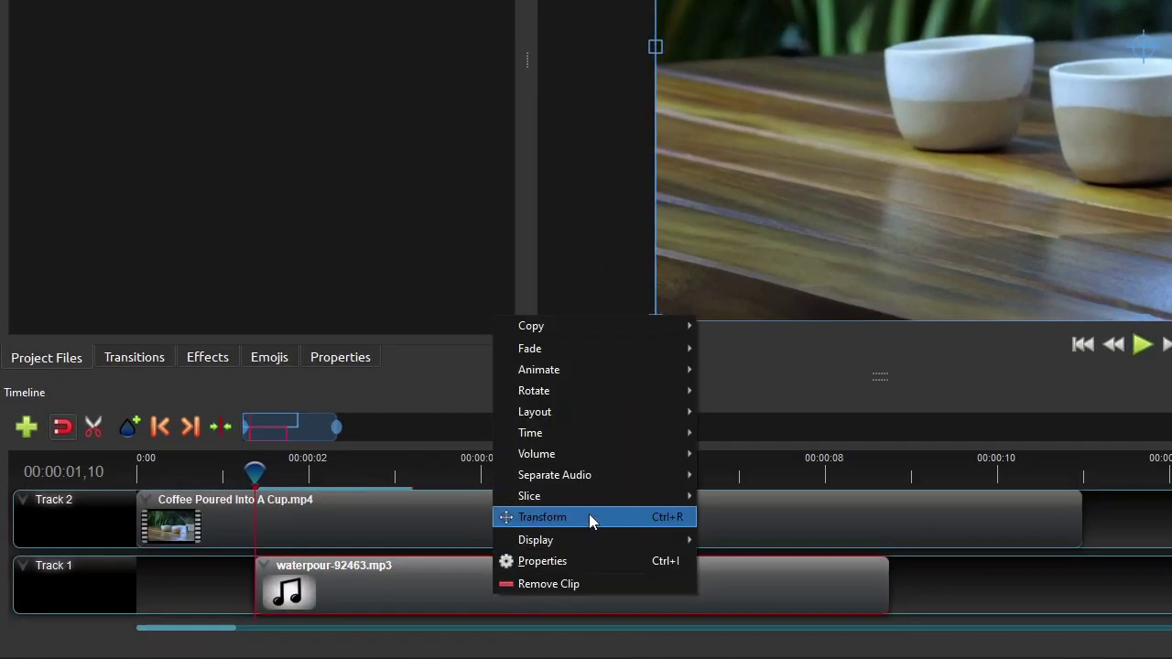
pyautogui.moveTo(579, 539)
pyautogui.click(737, 540)
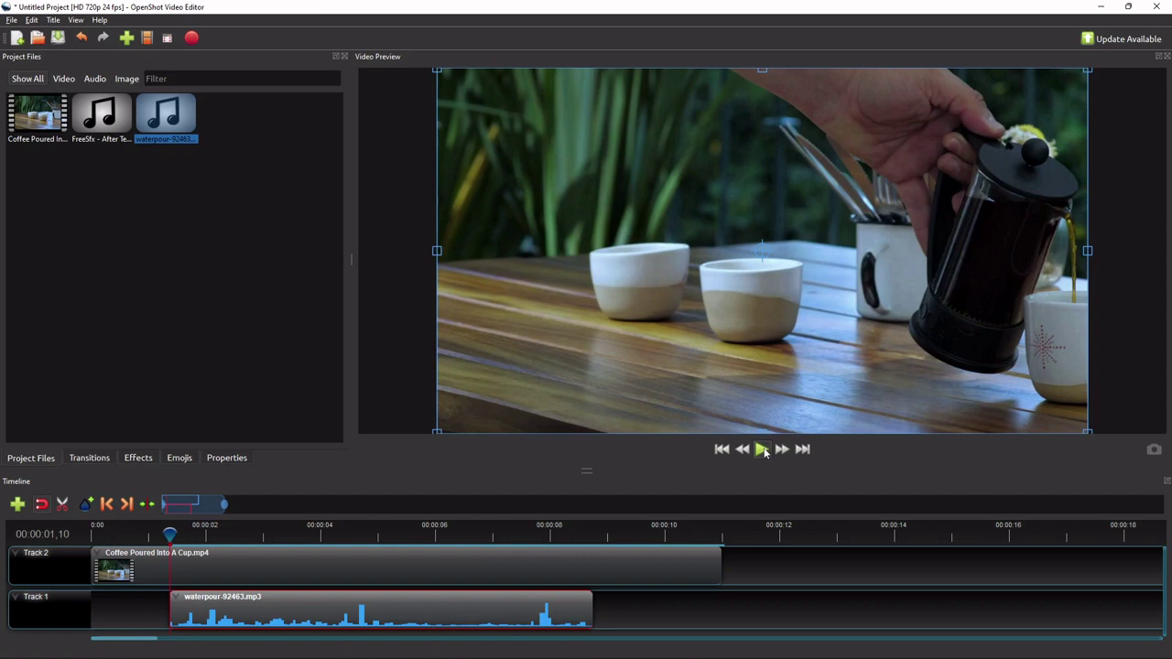
pyautogui.click(761, 450)
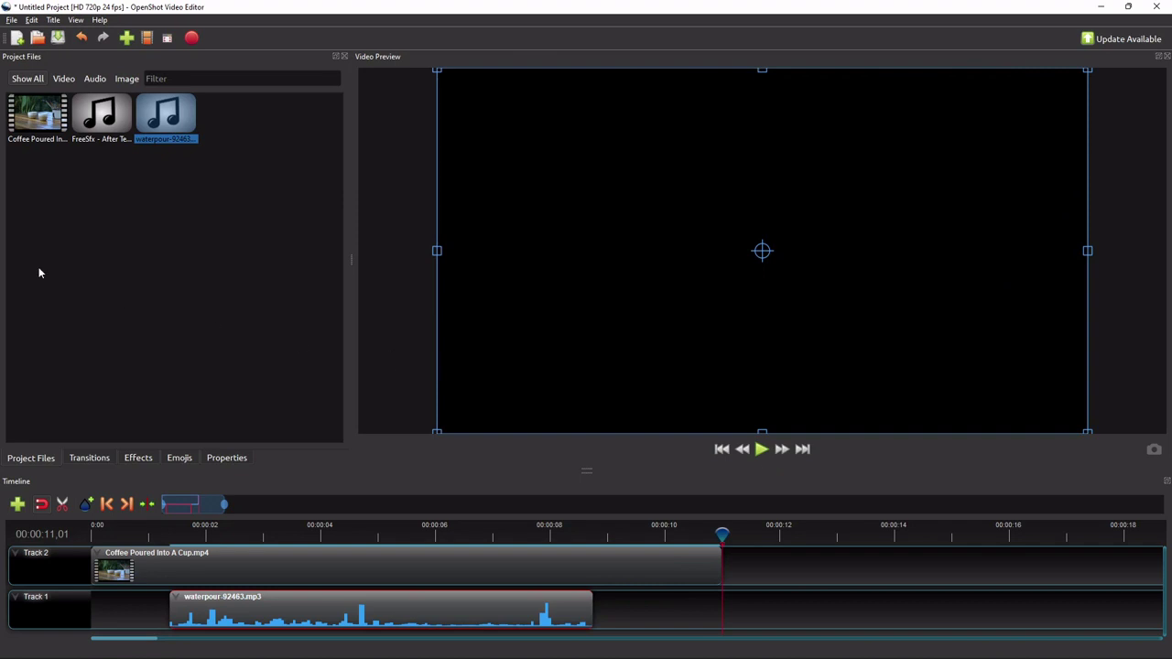
# Step: Add a bottom track and place FreeSfx - After Tea.mp3 on it at 0:00, shown as a waveform
pyautogui.click(96, 117)
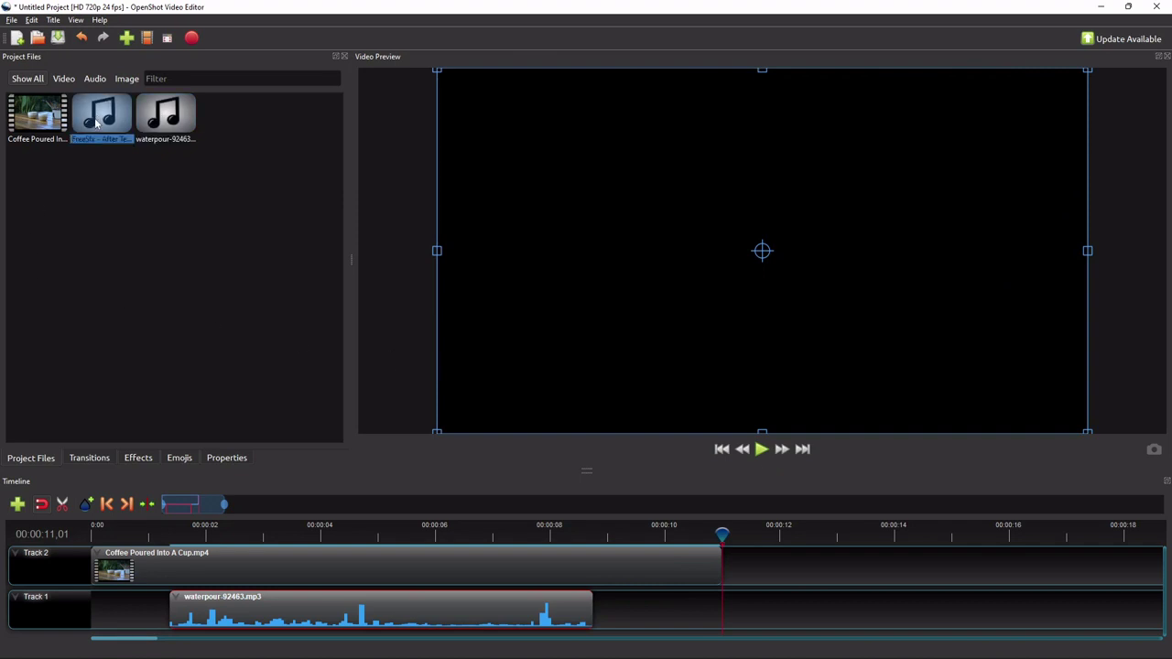
pyautogui.rightClick(51, 613)
pyautogui.click(101, 558)
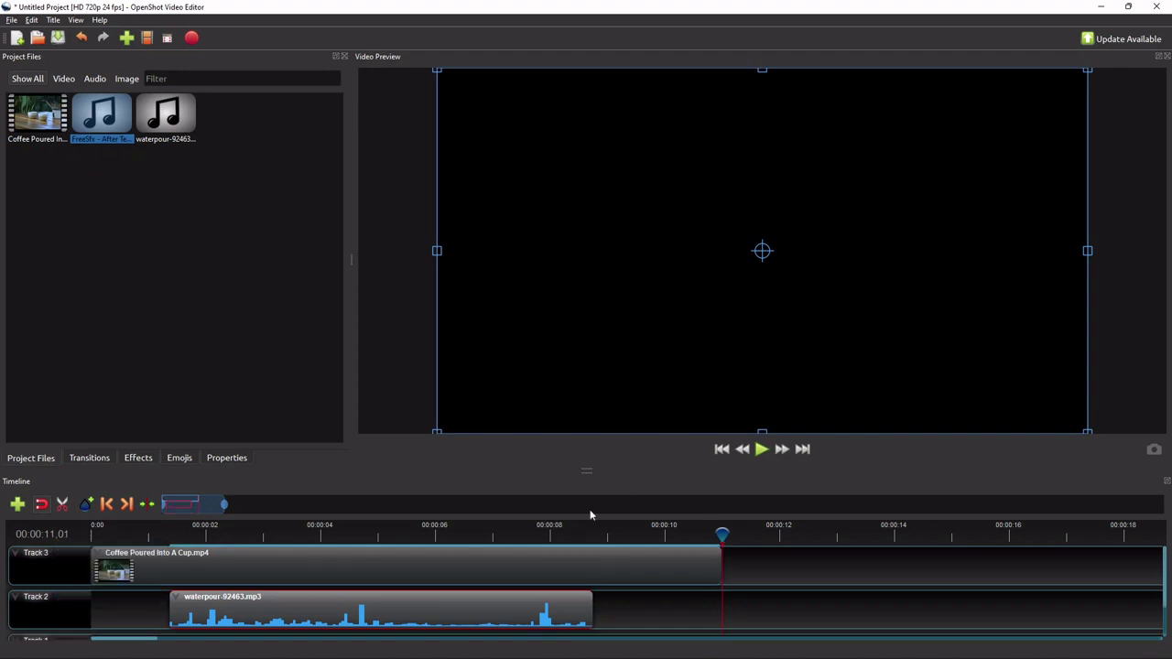
pyautogui.moveTo(587, 469); pyautogui.dragTo(595, 423)
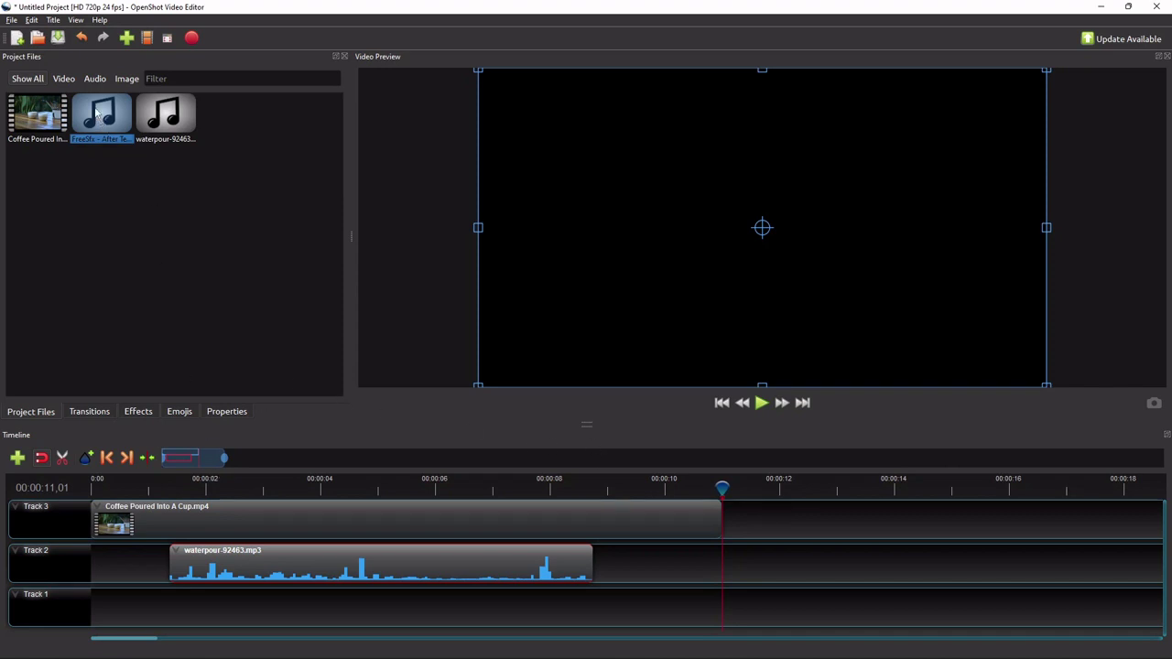
pyautogui.moveTo(102, 122); pyautogui.dragTo(199, 609)
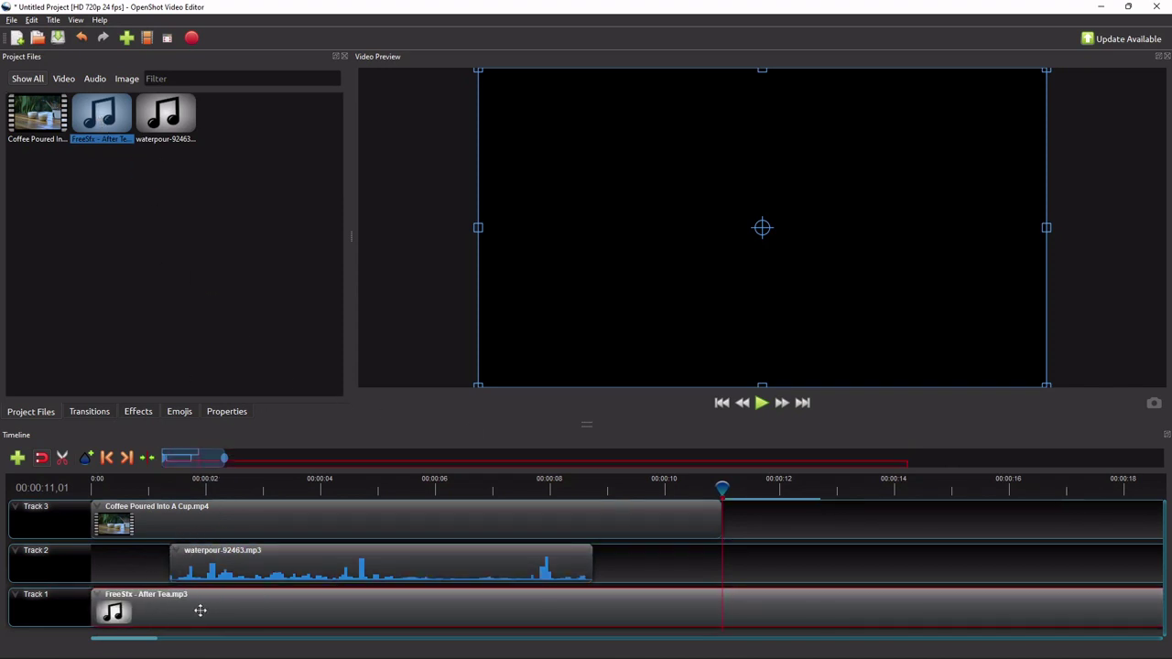
pyautogui.rightClick(262, 614)
pyautogui.moveTo(313, 575)
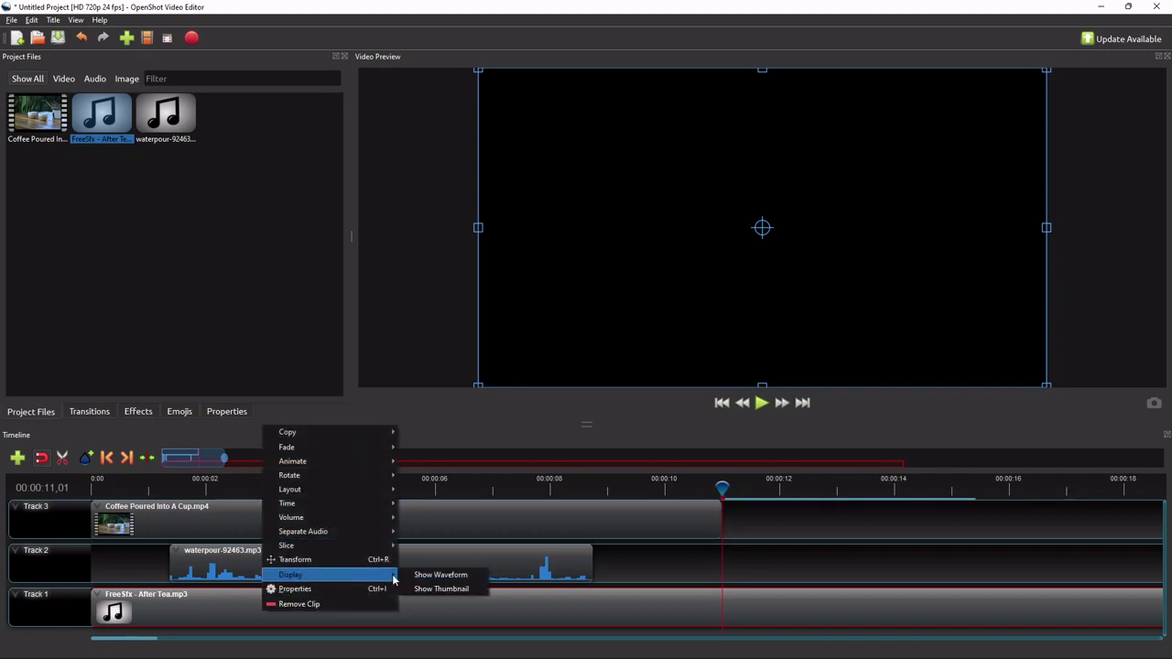
pyautogui.click(427, 574)
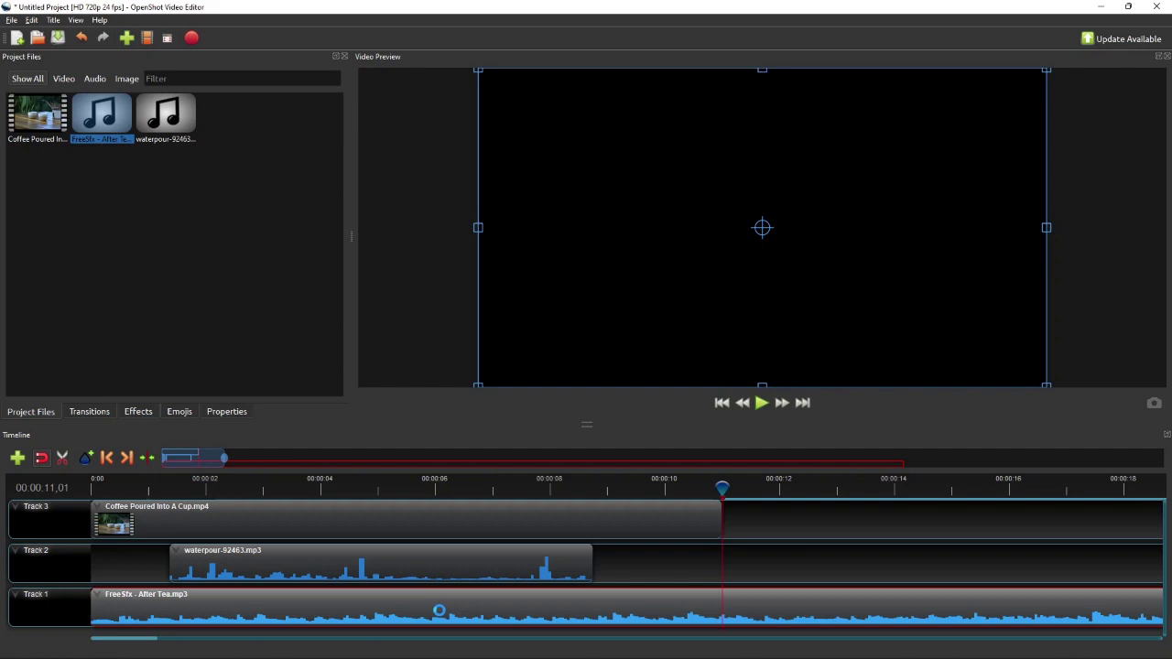
# Step: Slice the After Tea music at the coffee video's end (~10 s), keeping the left side
pyautogui.click(638, 525)
pyautogui.click(669, 484)
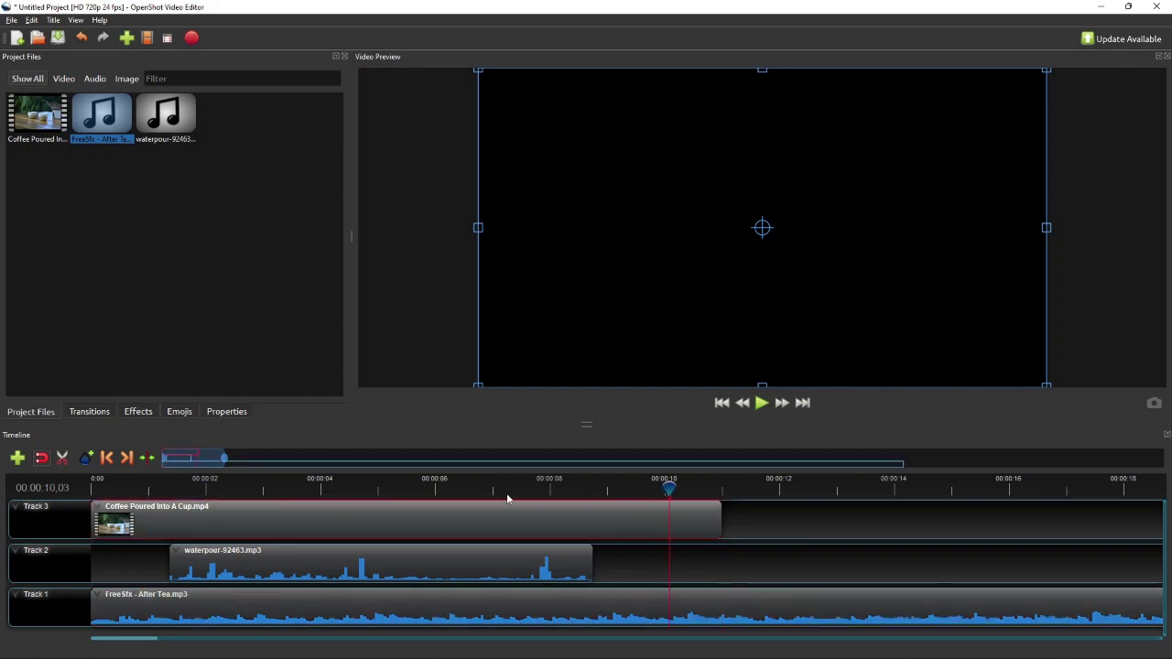
pyautogui.click(126, 458)
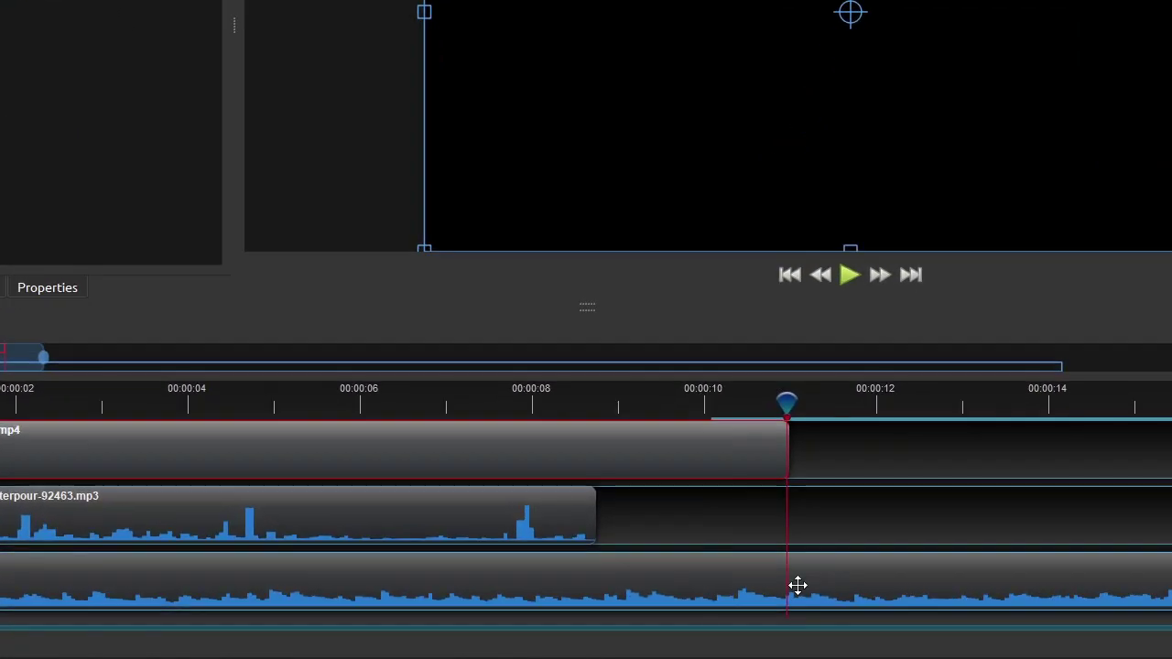
pyautogui.rightClick(727, 610)
pyautogui.moveTo(905, 487)
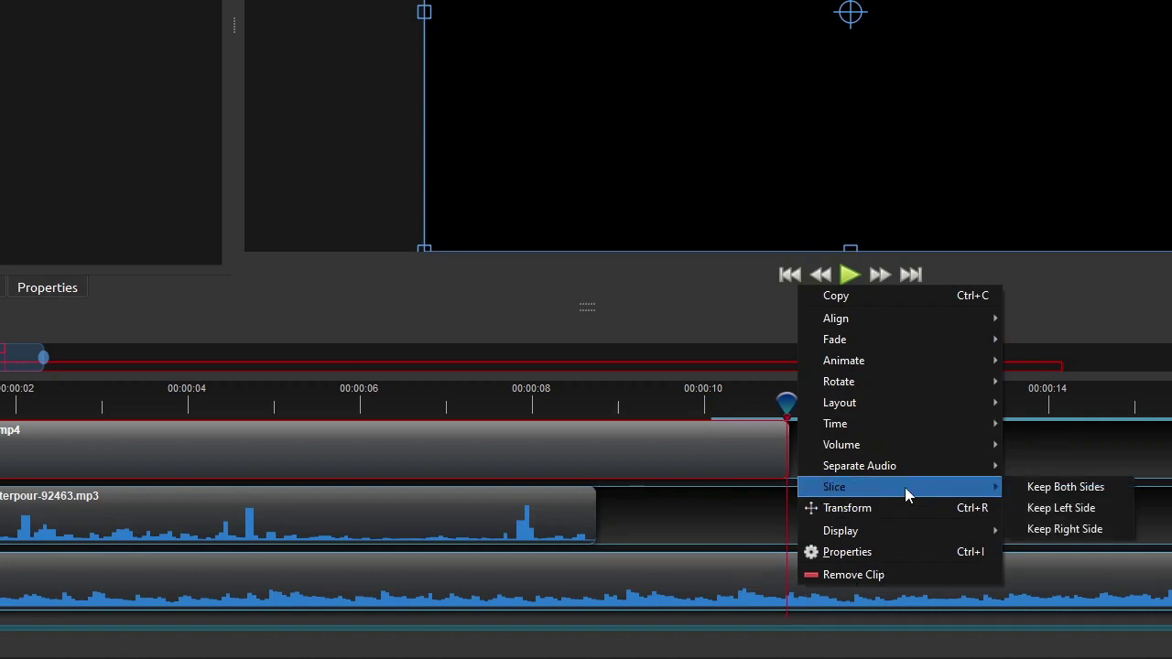
pyautogui.click(1070, 510)
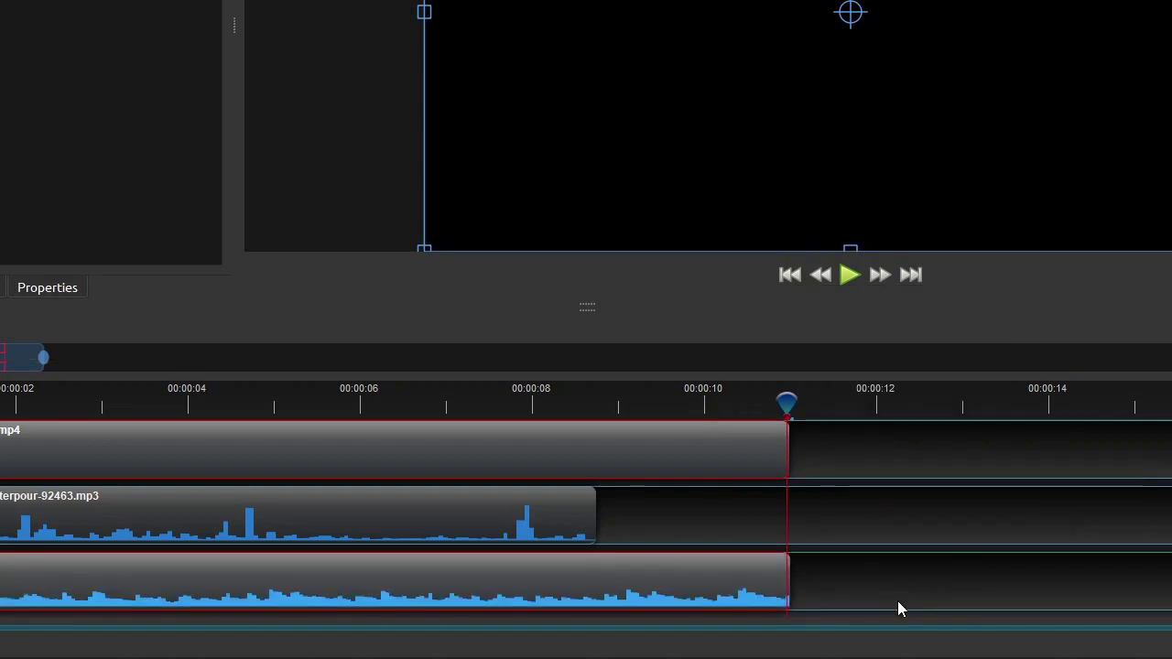
pyautogui.click(467, 590)
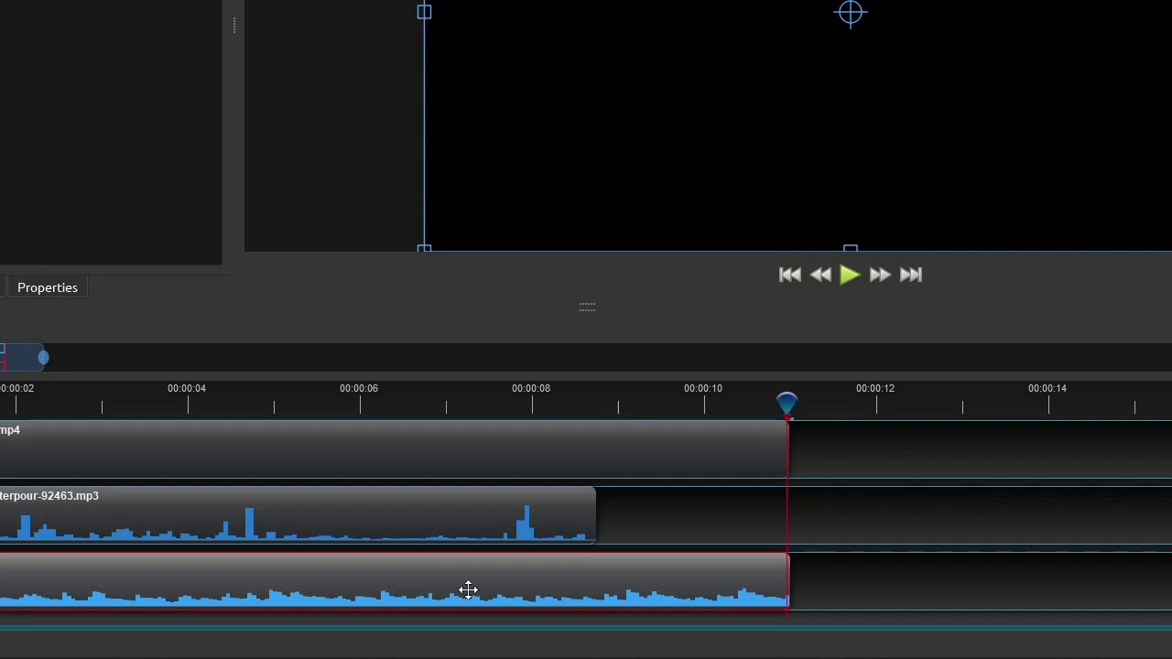
# Step: Set the trimmed music clip's volume to 30% for the entire clip
pyautogui.rightClick(397, 583)
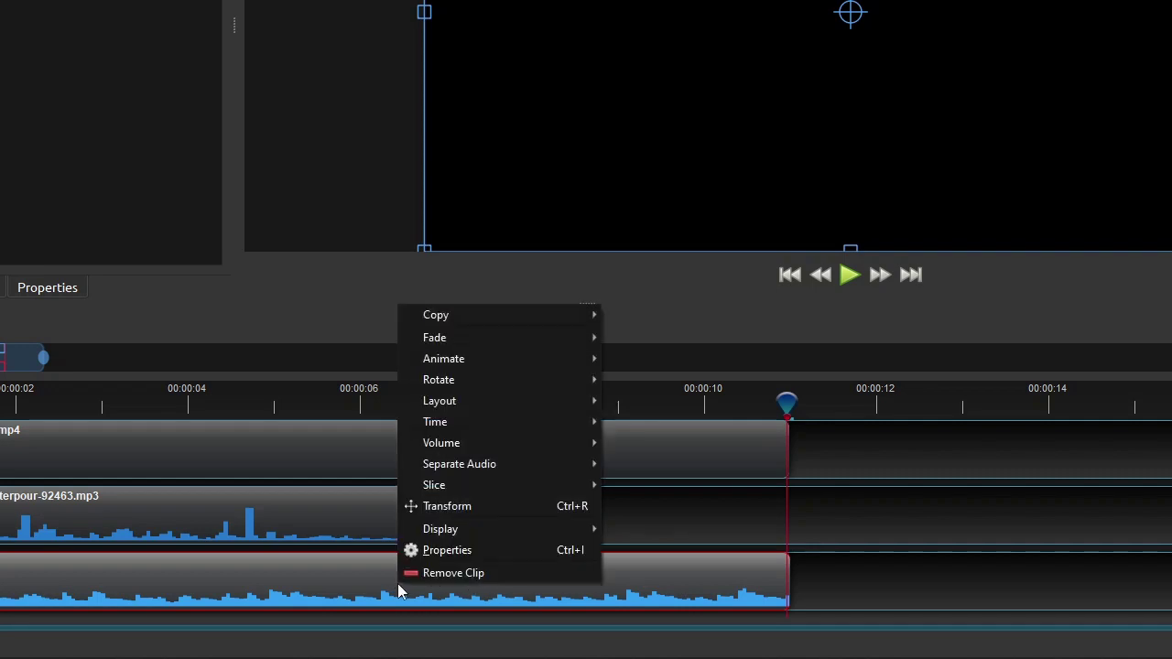
pyautogui.moveTo(484, 449)
pyautogui.moveTo(685, 514)
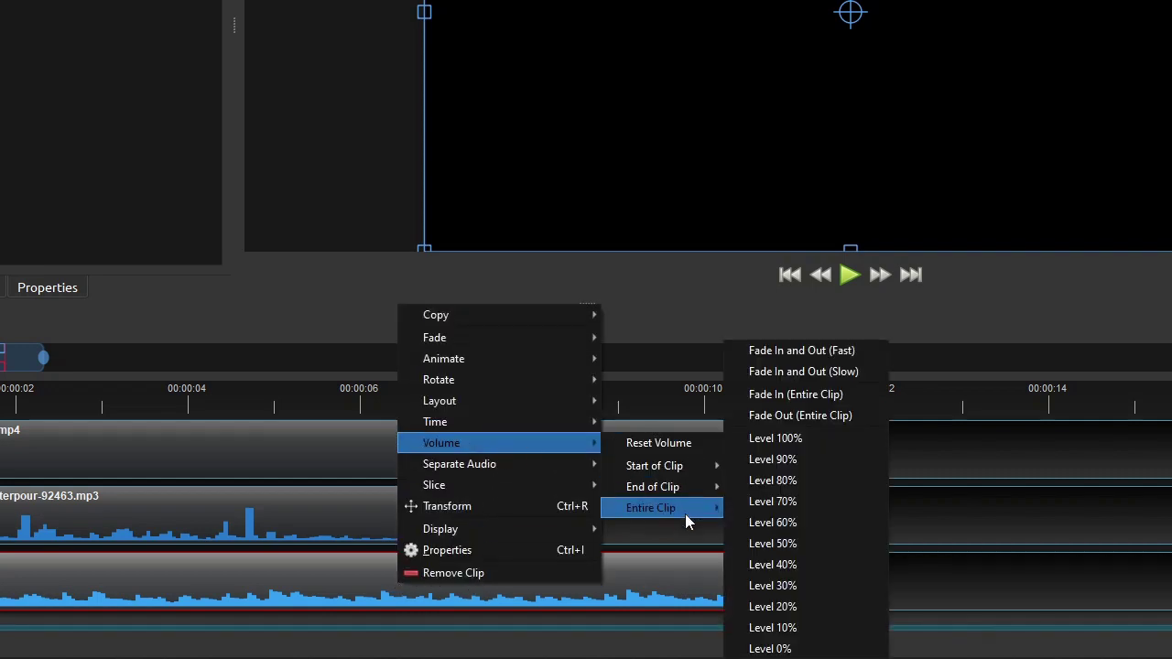
pyautogui.click(828, 581)
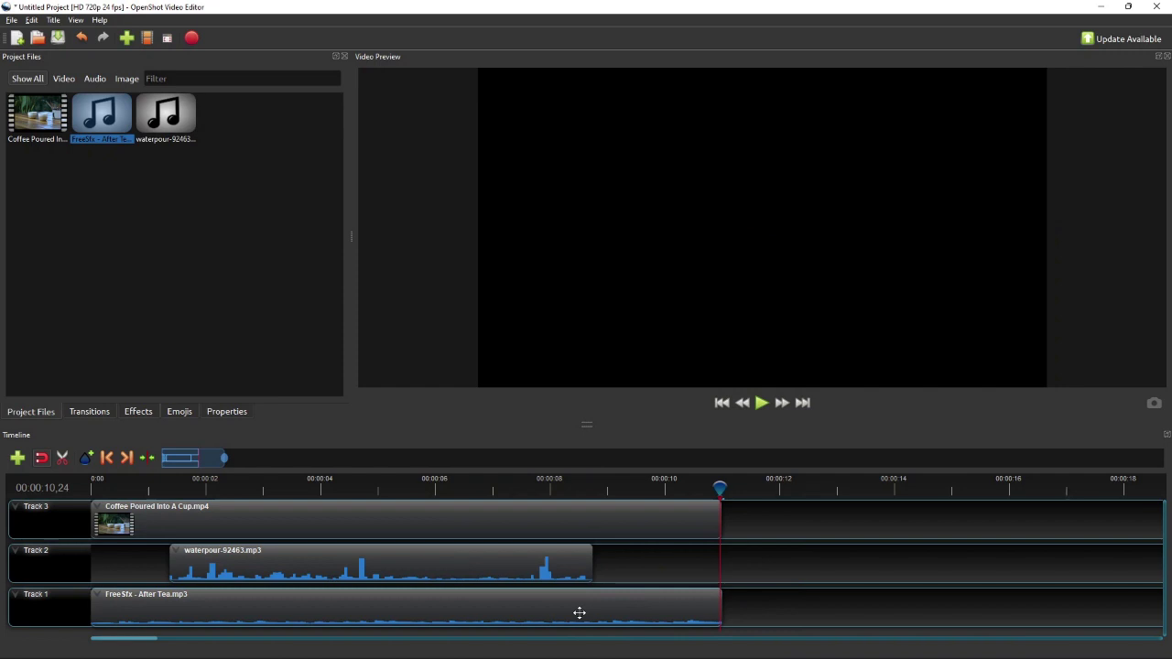
pyautogui.click(106, 457)
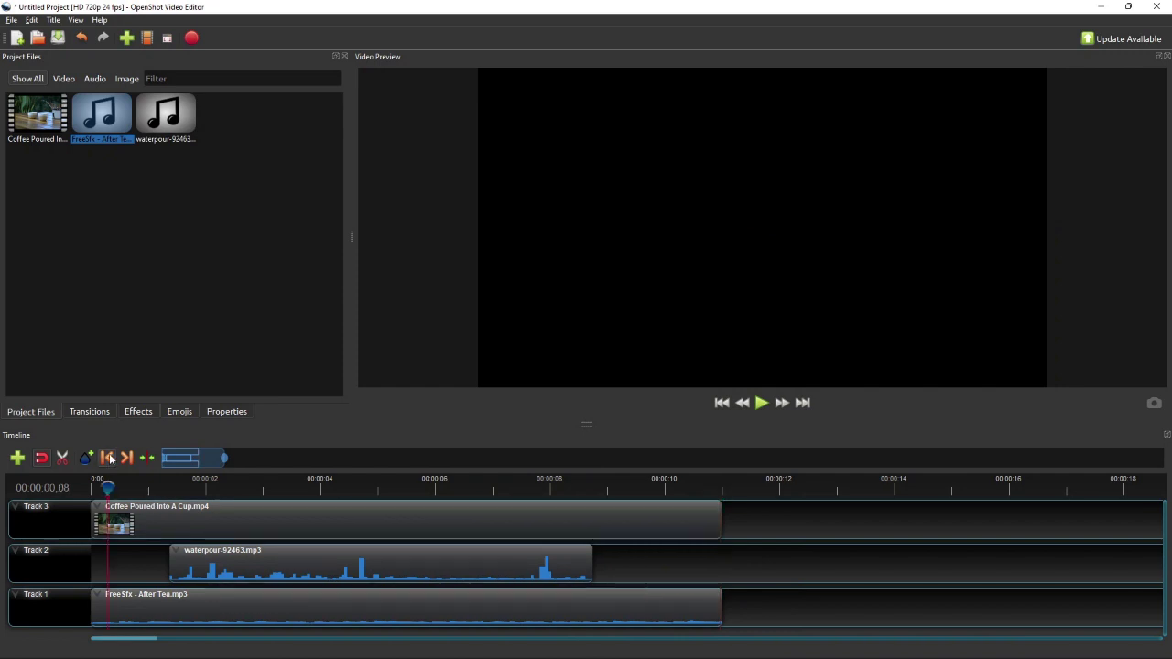
pyautogui.click(760, 403)
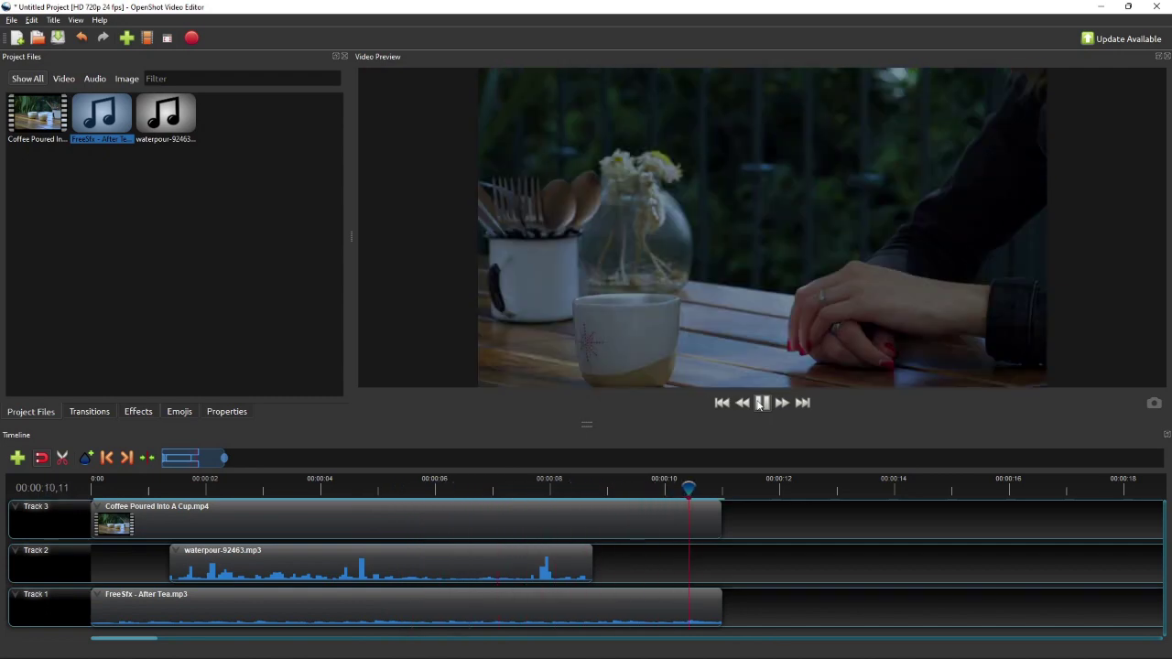
pyautogui.click(341, 488)
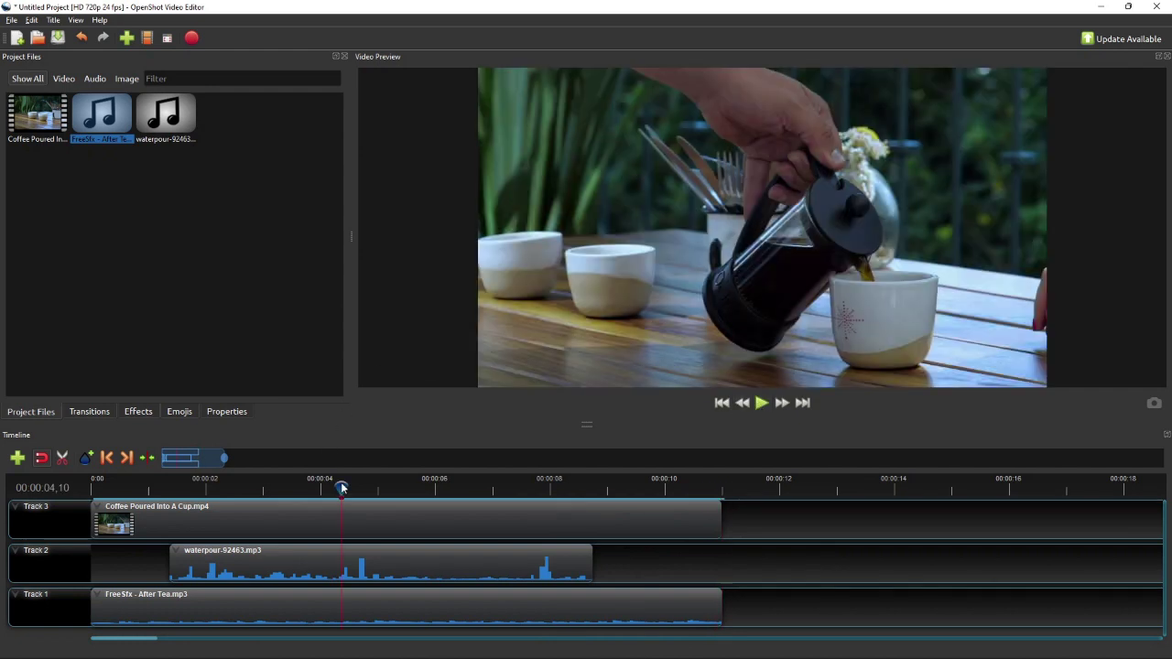